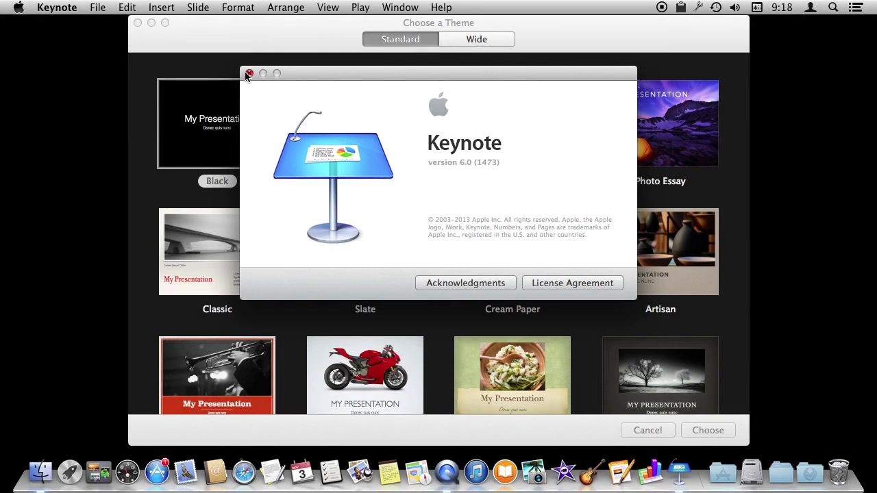
Close the About window and compare the Standard and Wide theme previews.
click(248, 73)
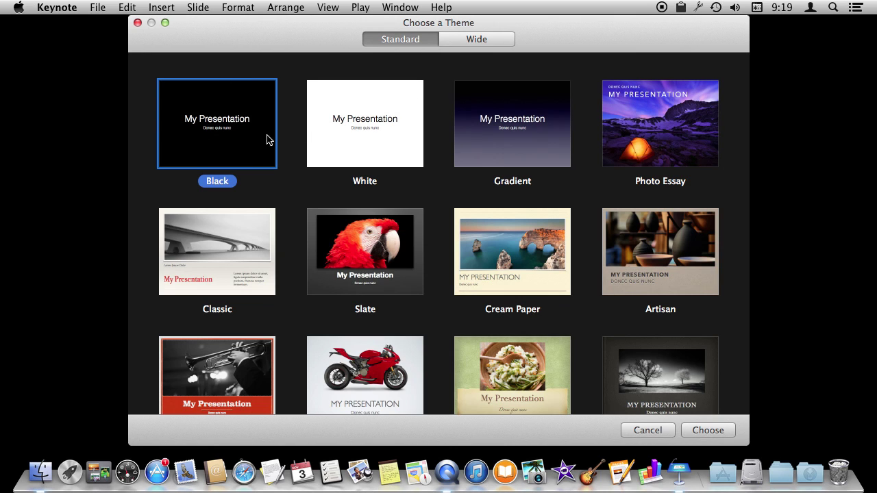
click(461, 39)
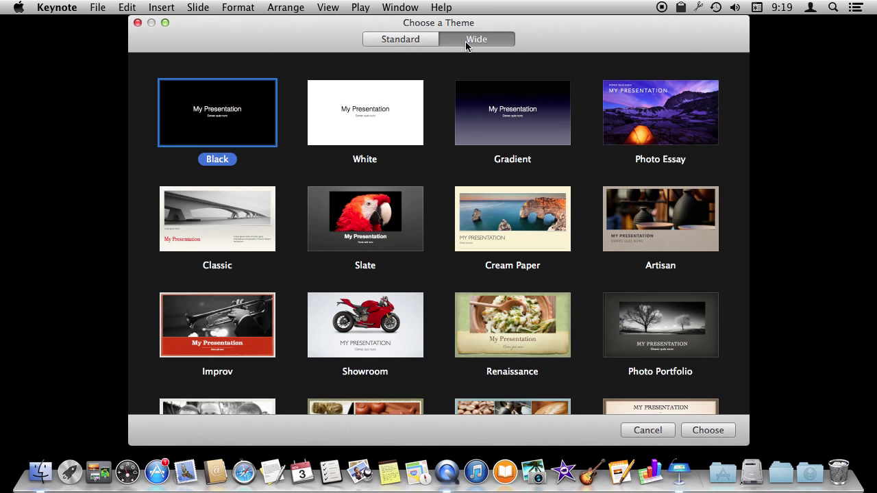
click(410, 45)
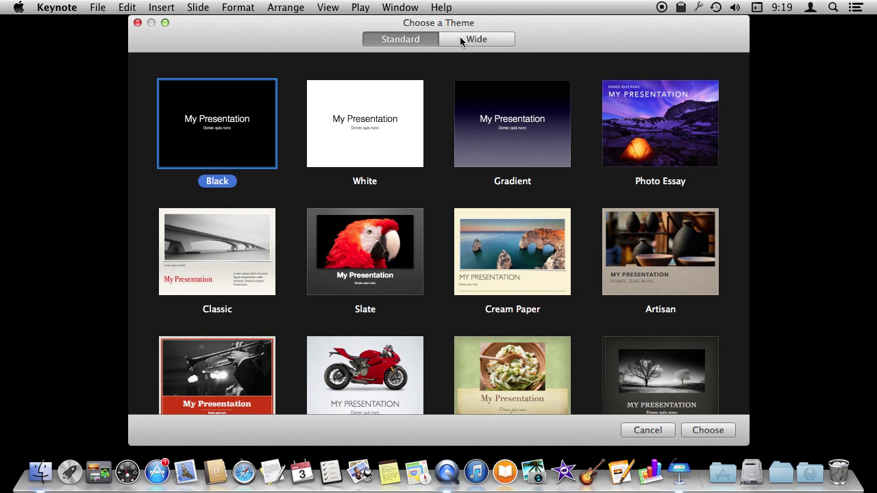
click(488, 38)
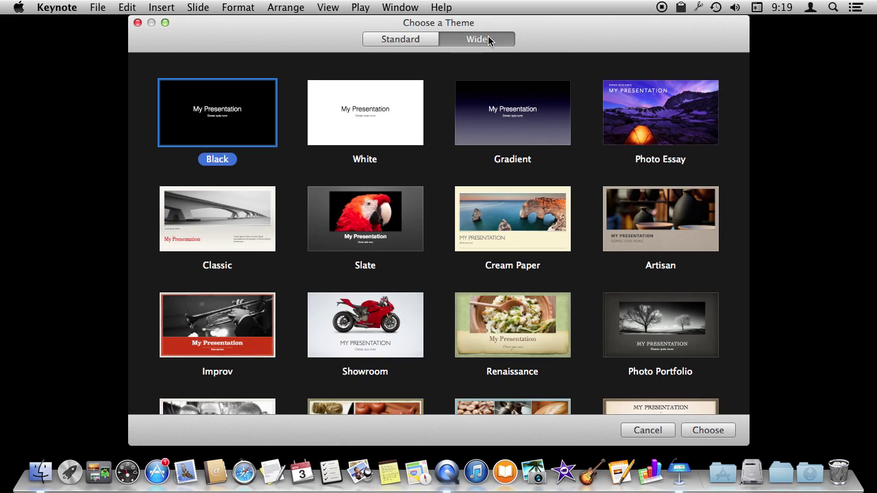
click(392, 41)
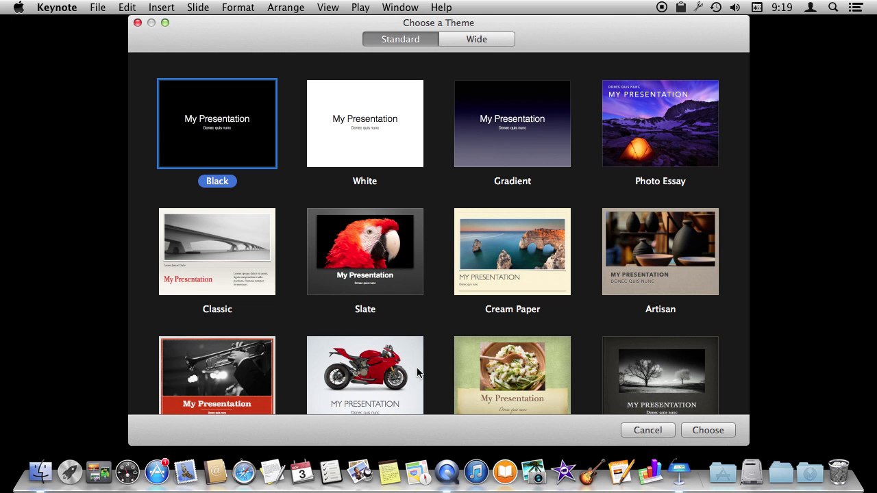
Create a new Standard-size presentation with the Gradient theme.
scroll(419, 372, down, 3)
scroll(419, 372, down, 4)
scroll(420, 372, down, 4)
scroll(419, 372, down, 4)
scroll(419, 372, down, 2)
scroll(420, 372, up, 5)
scroll(419, 372, up, 5)
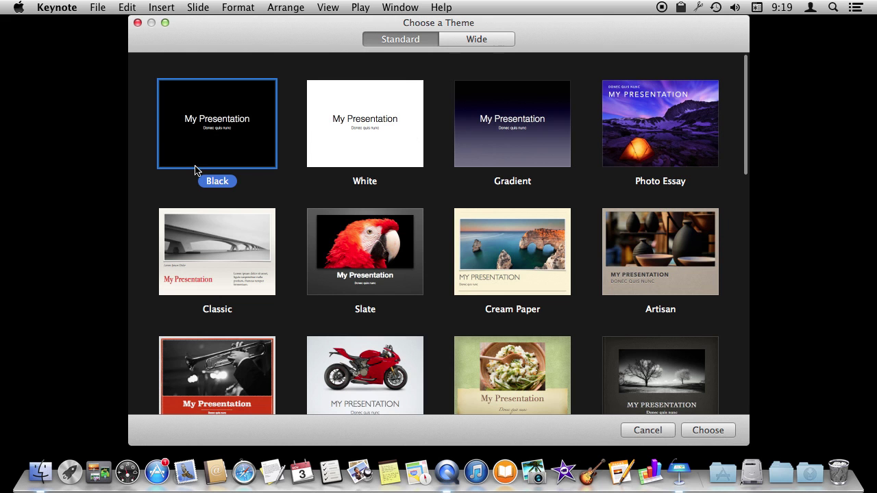
click(498, 132)
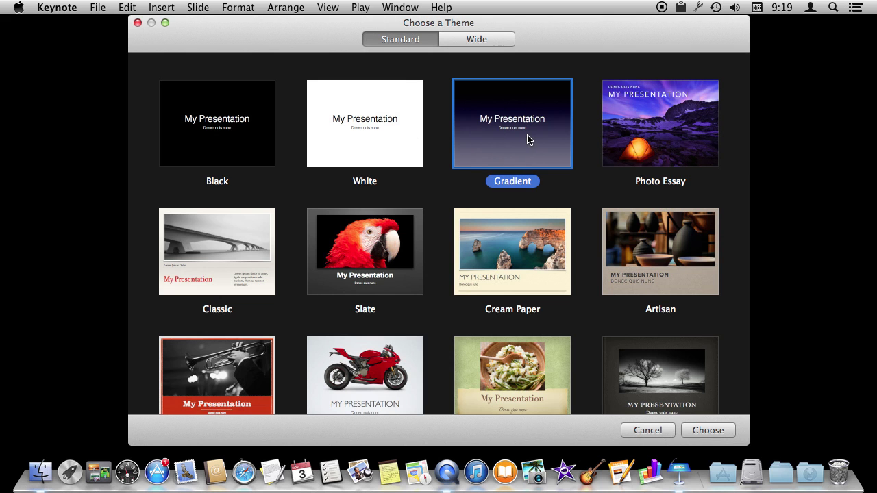
click(708, 429)
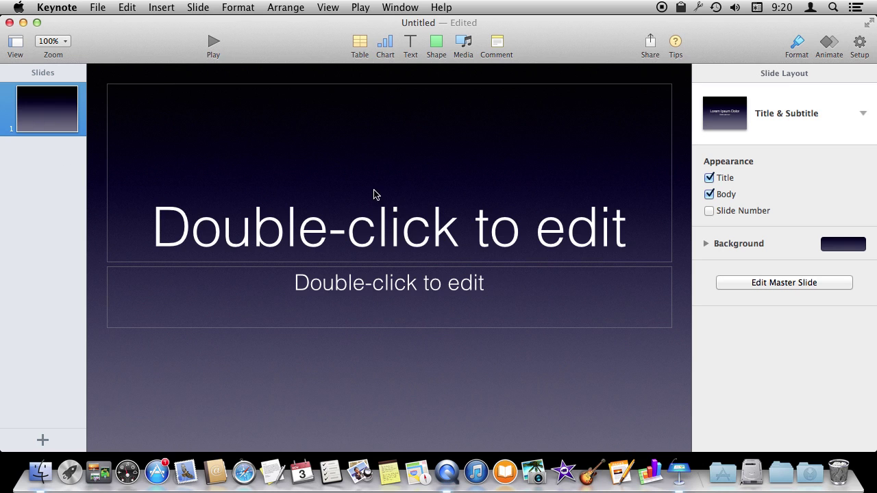
Start typing 'My Presentation' into the first slide's title placeholder.
double_click(292, 238)
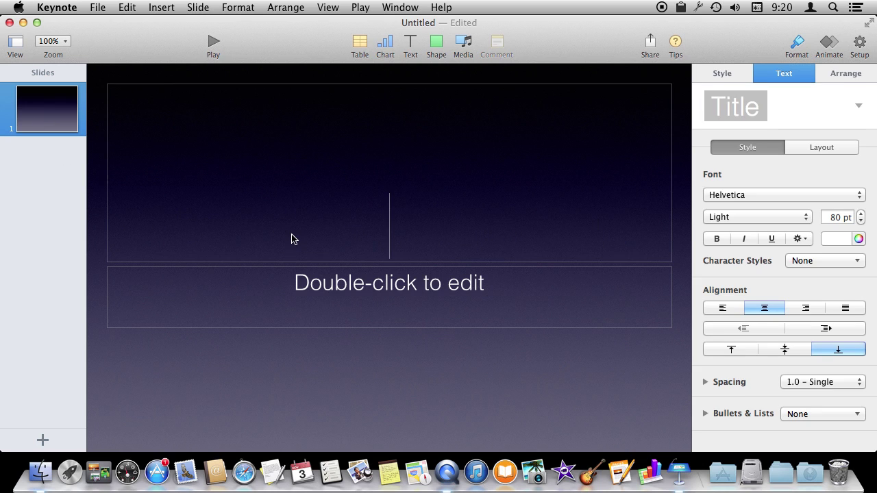
text(M)
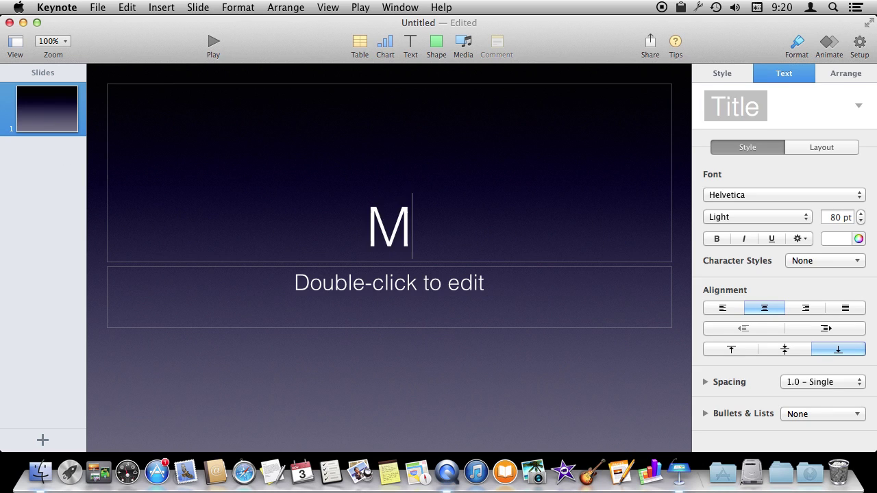
text(y P)
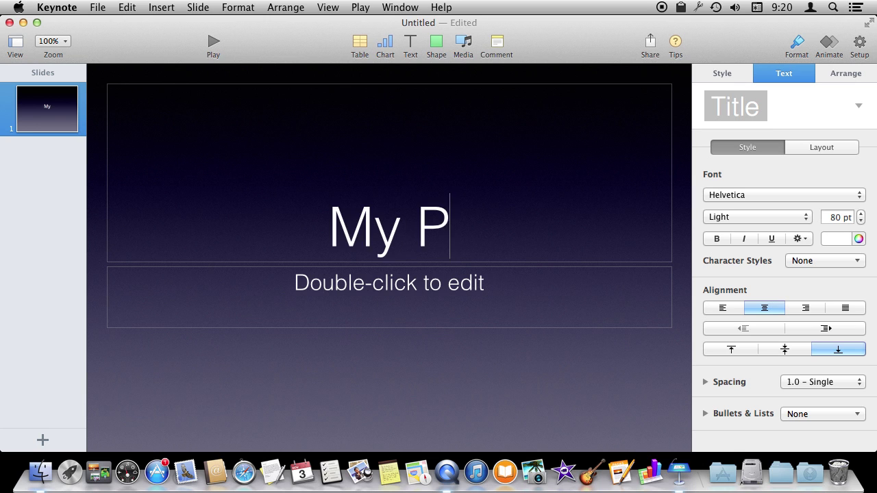
text(re)
text(sentation)
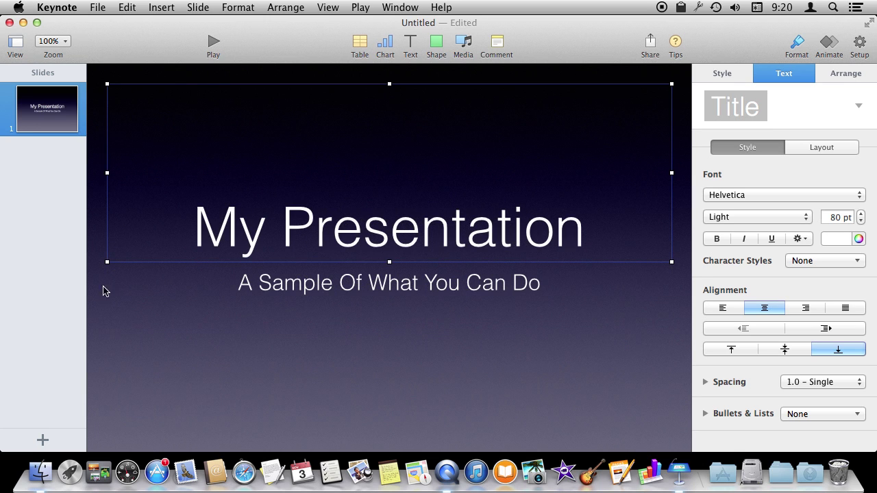
Add a Photo – Horizontal second slide, then switch to Slide Only view.
click(43, 440)
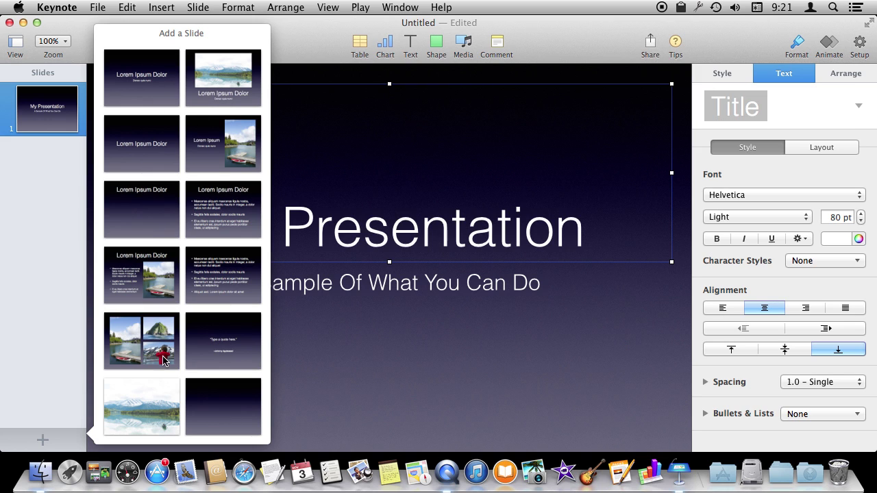
click(220, 75)
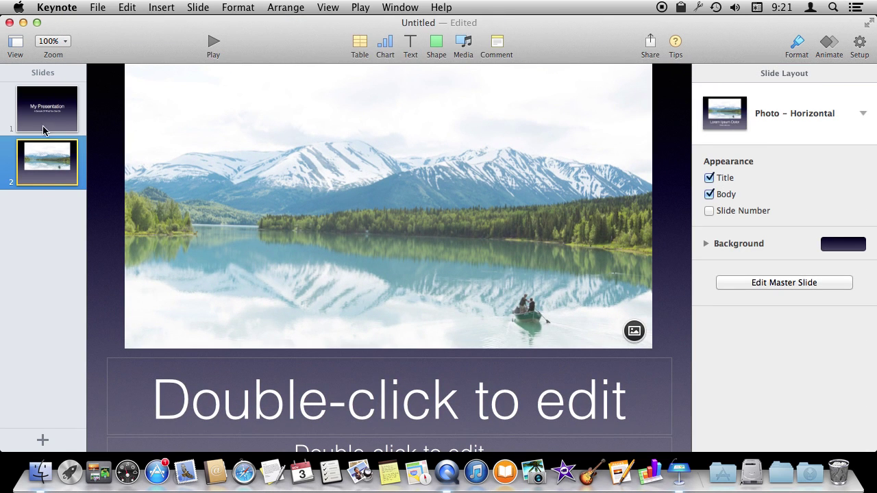
click(13, 44)
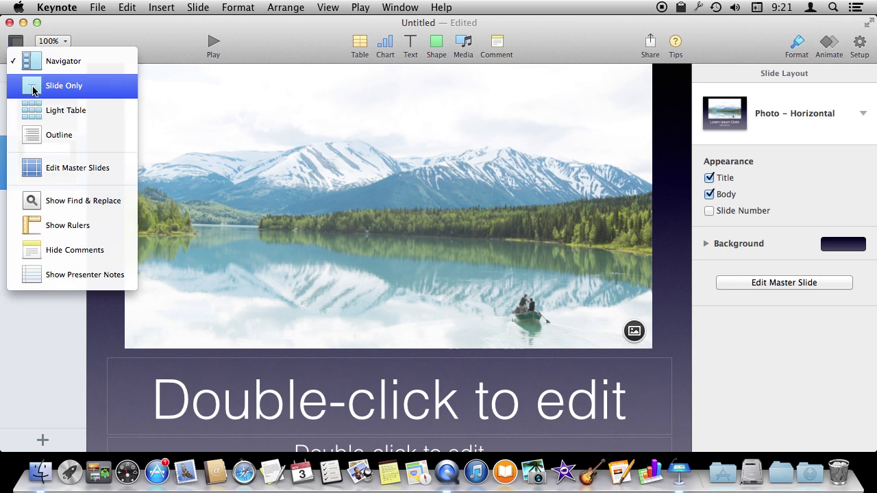
click(31, 60)
click(15, 43)
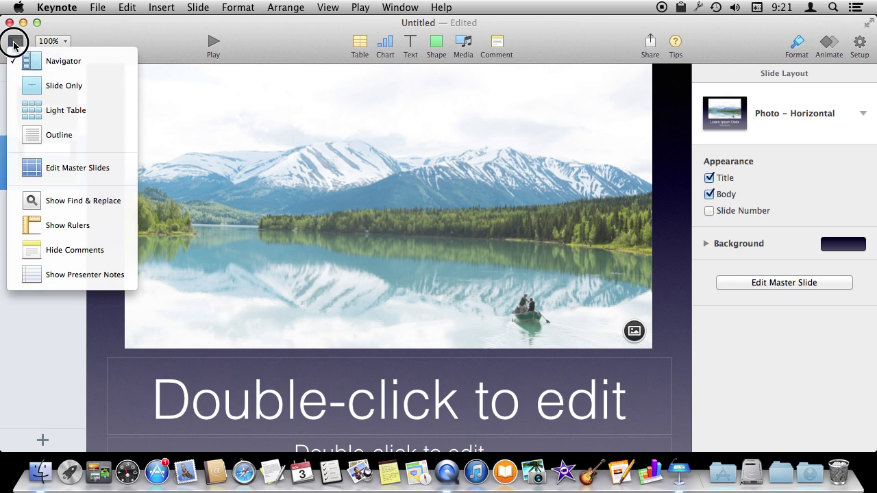
click(46, 86)
Try the Light Table and Outline views, then return to Navigator on slide 2.
click(15, 42)
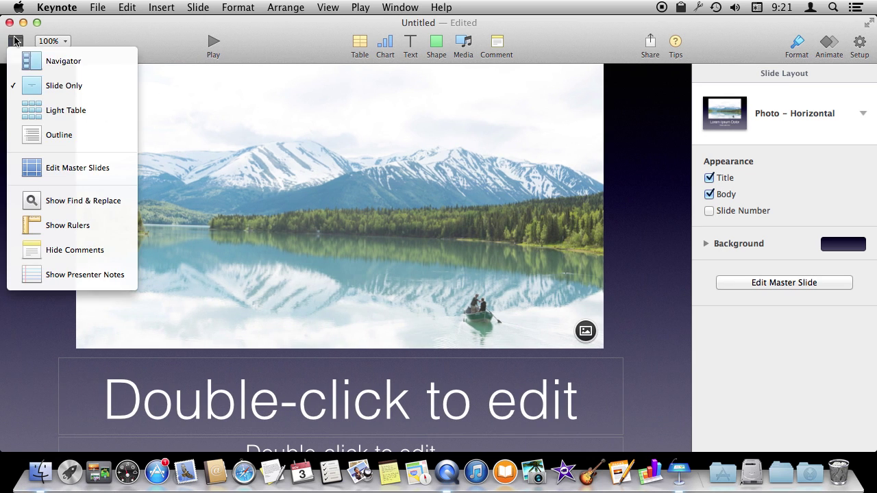
click(41, 112)
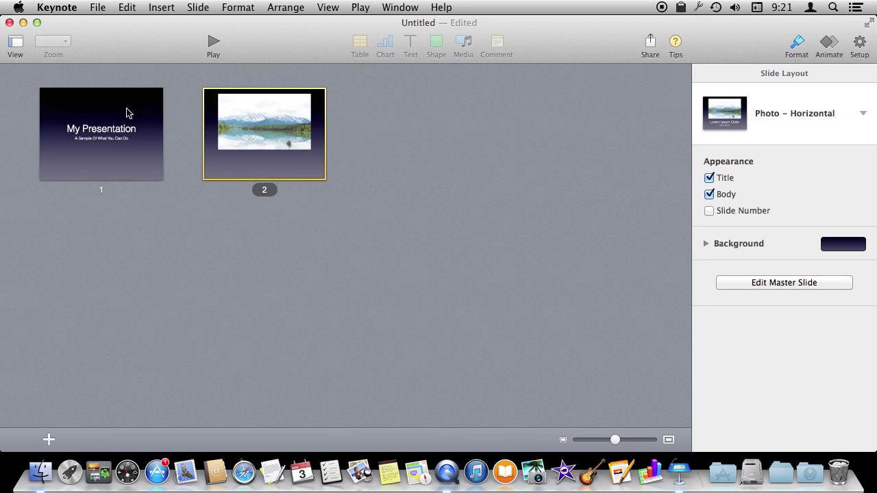
double_click(109, 141)
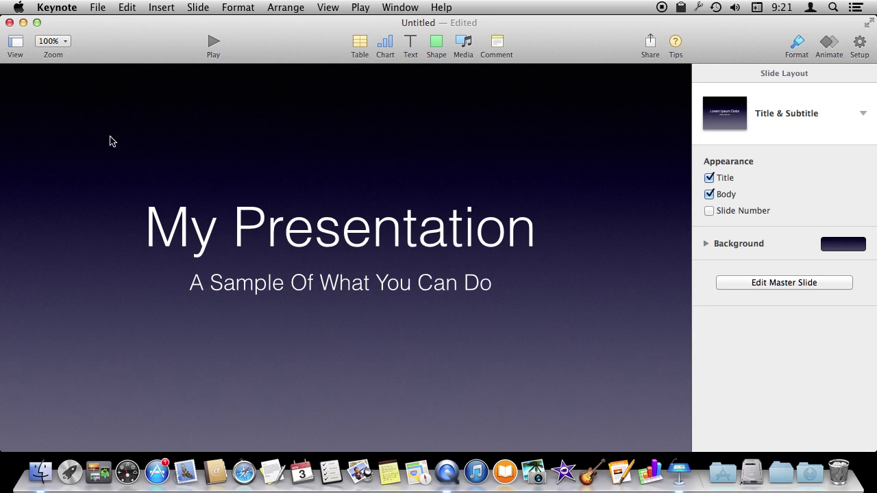
click(16, 39)
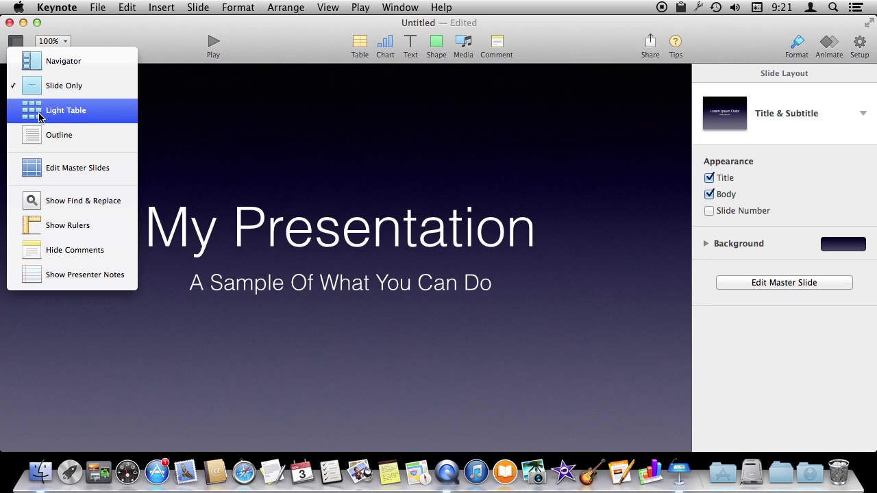
click(39, 132)
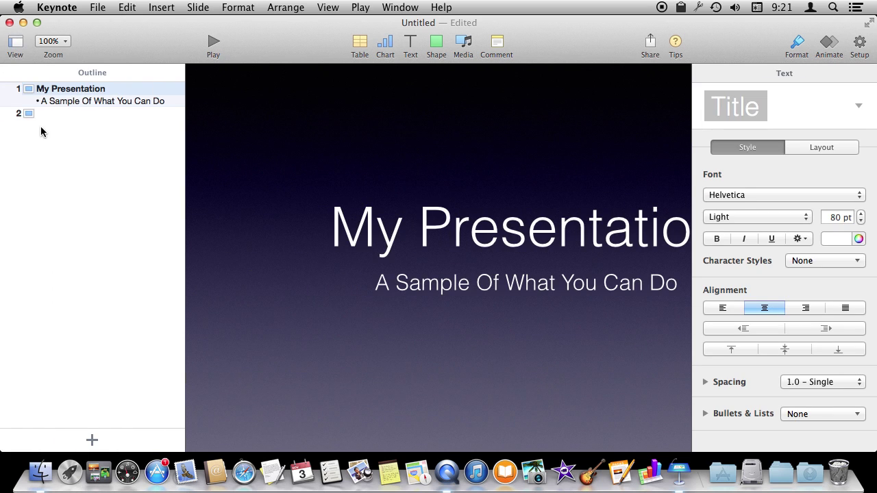
click(16, 45)
click(23, 61)
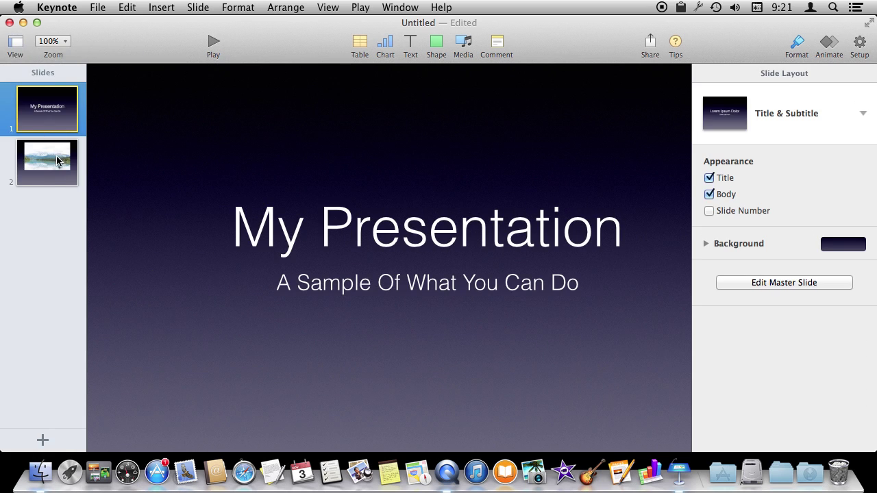
click(41, 169)
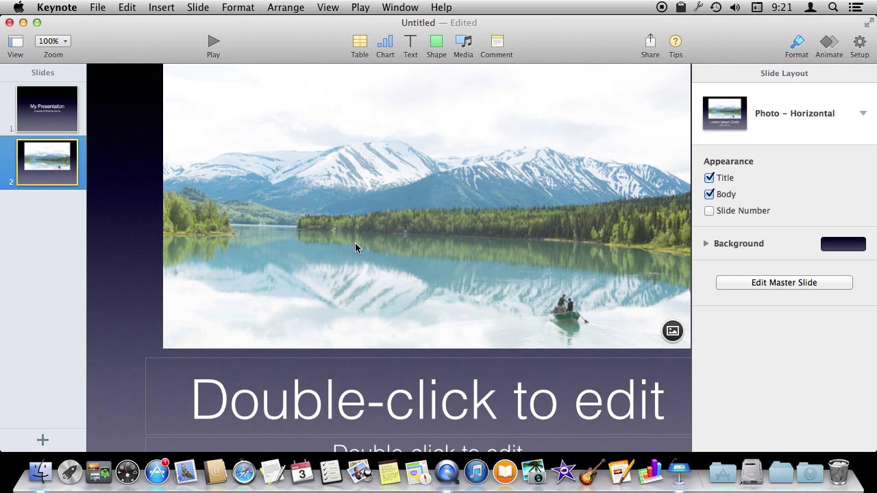
Zoom the slide view out to 75%, then to 50%.
click(67, 45)
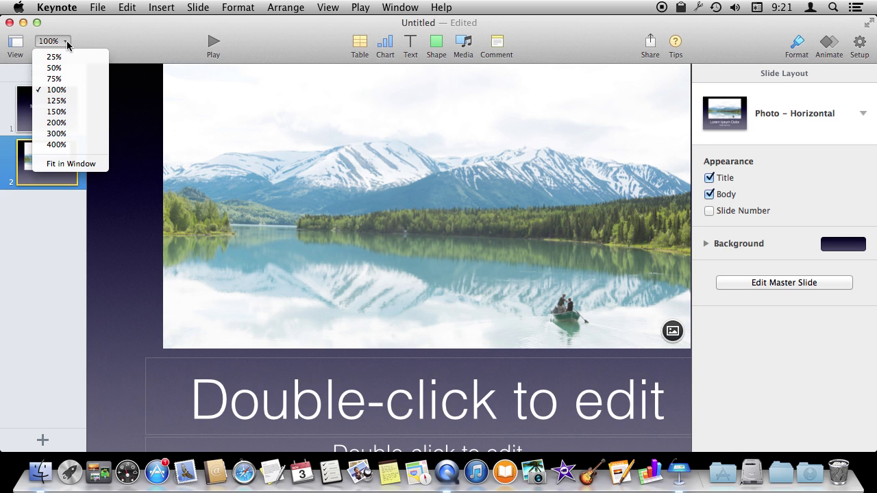
click(67, 81)
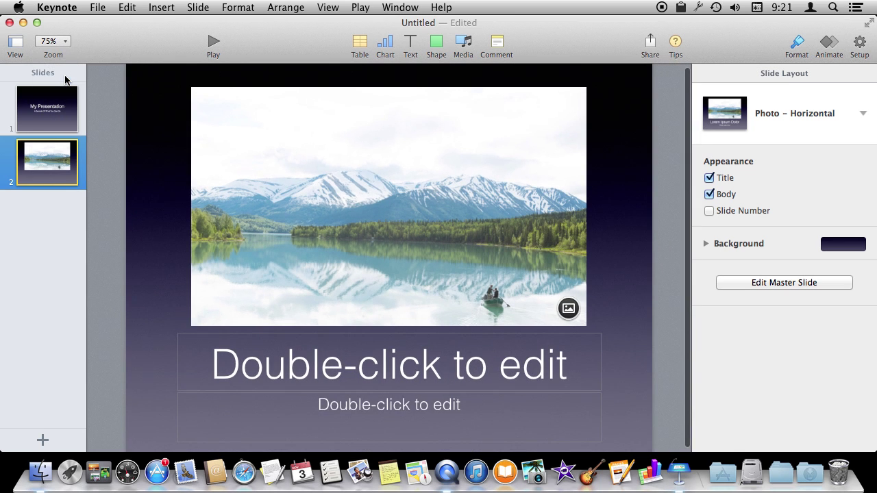
click(65, 41)
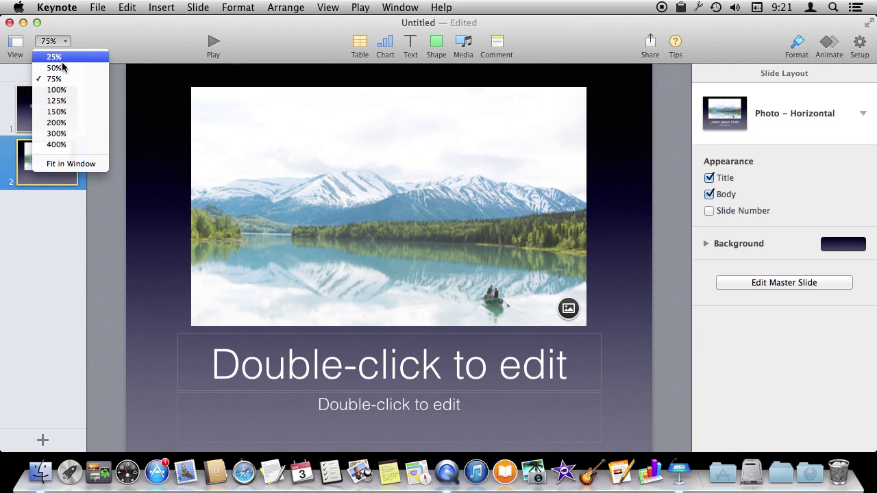
click(62, 68)
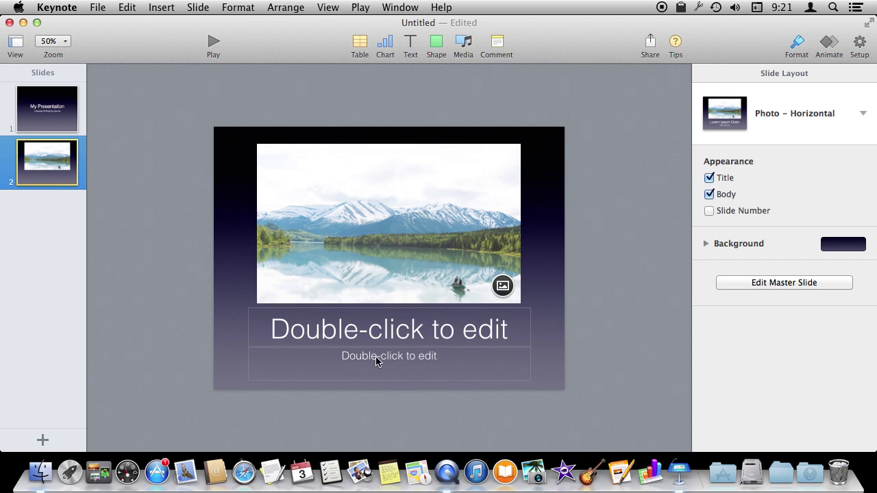
Title the photo slide 'Second Slide', correcting the typo.
double_click(387, 336)
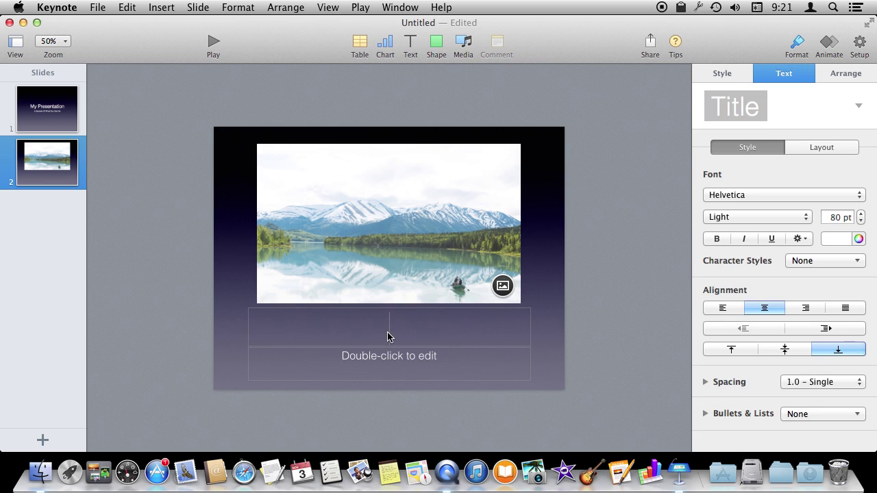
text(Seconbd)
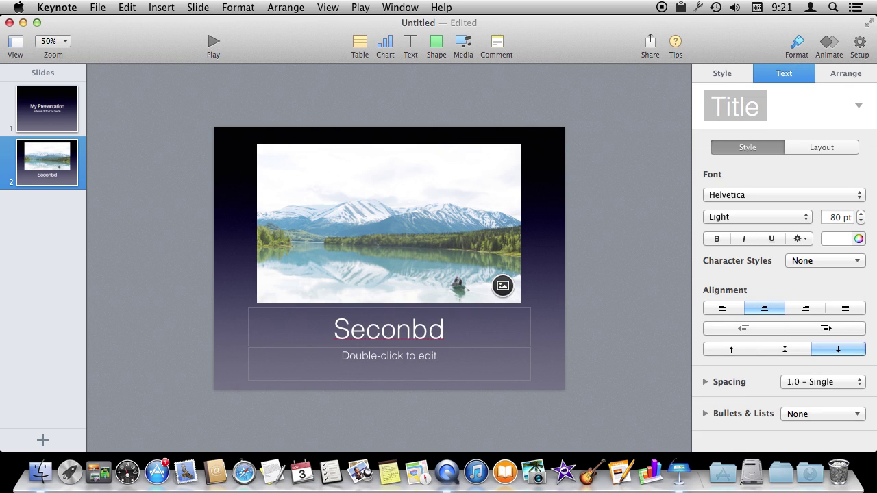
key(BackSpace)
key(BackSpace)
text(de)
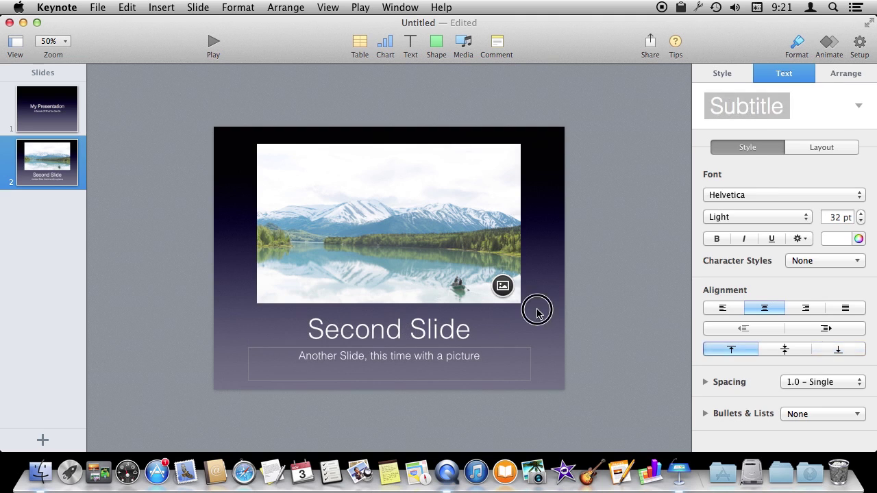
click(536, 312)
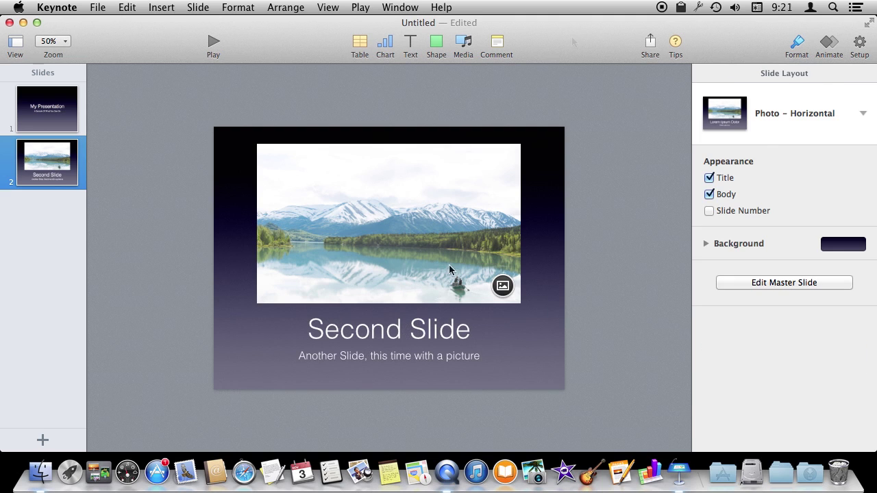
Replace the lake photo with the PA080003 thatched cottage image from Photos.
click(503, 287)
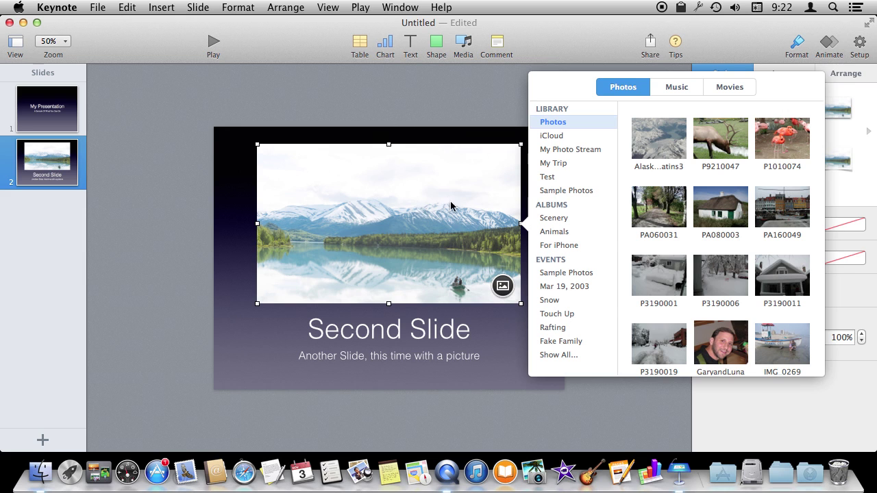
click(725, 213)
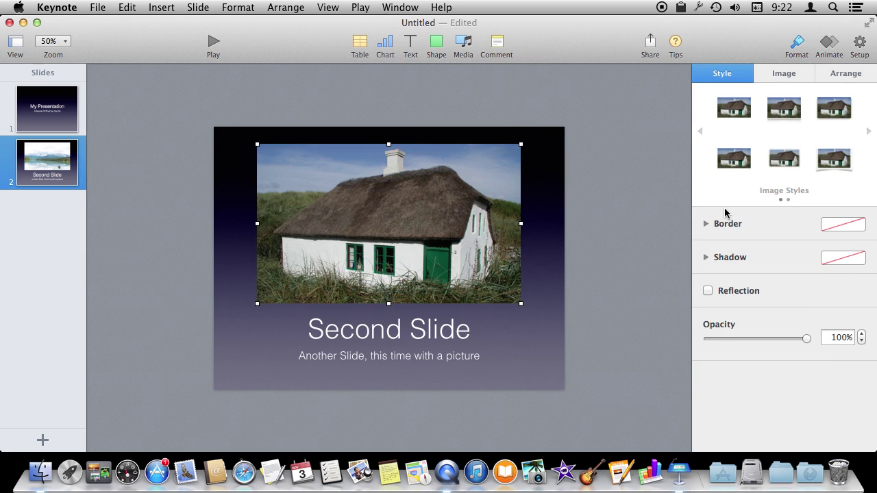
Scale the cottage photo down inside its mask so the whole house shows.
double_click(364, 245)
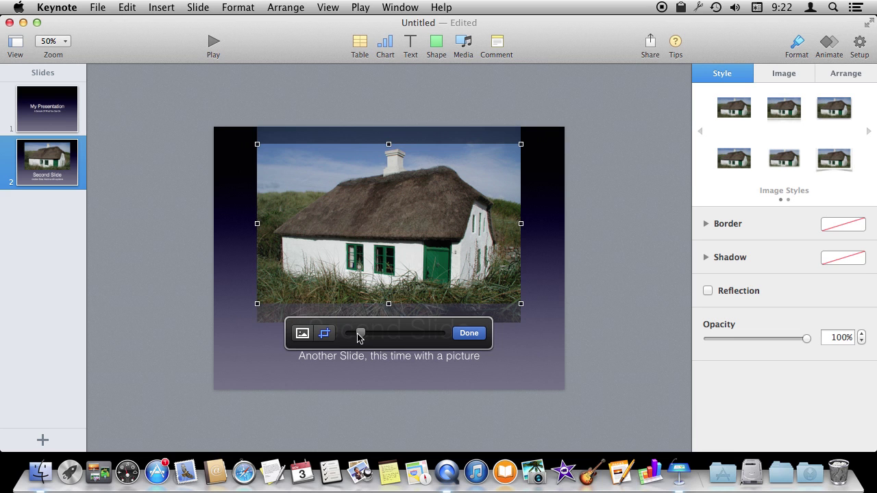
drag(358, 335, 369, 333)
click(302, 333)
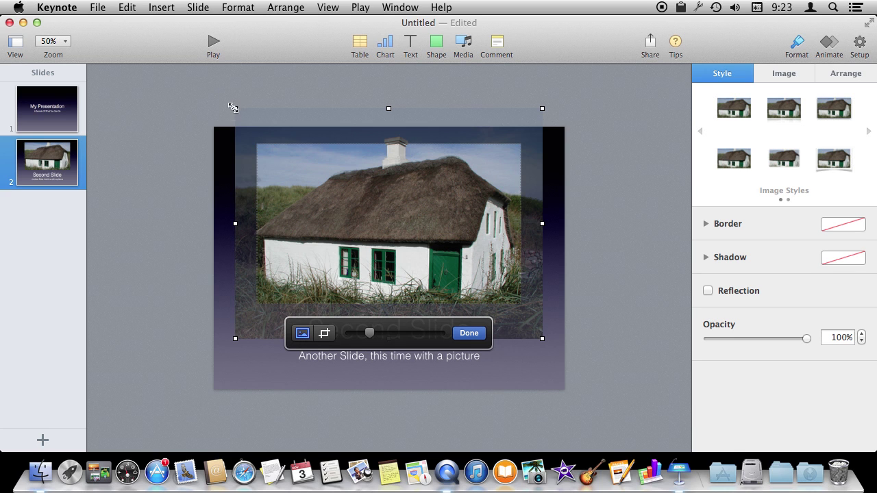
drag(235, 108, 324, 154)
key(super+z)
click(322, 334)
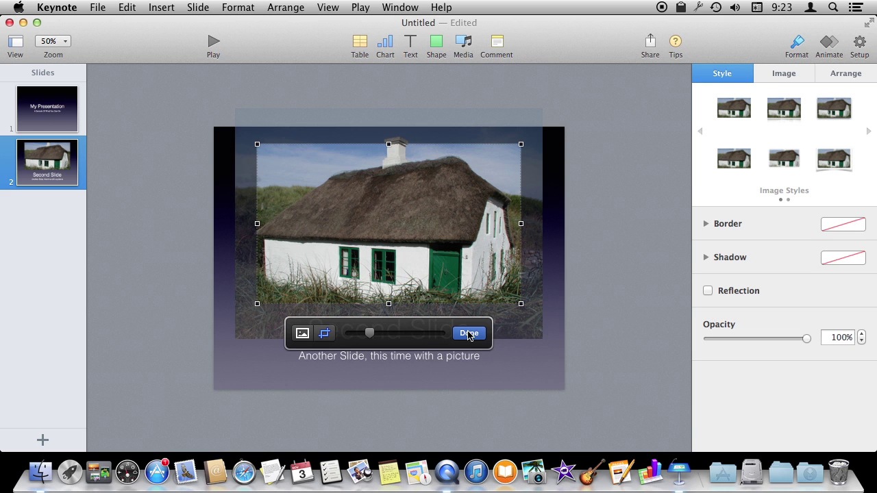
drag(368, 337, 346, 334)
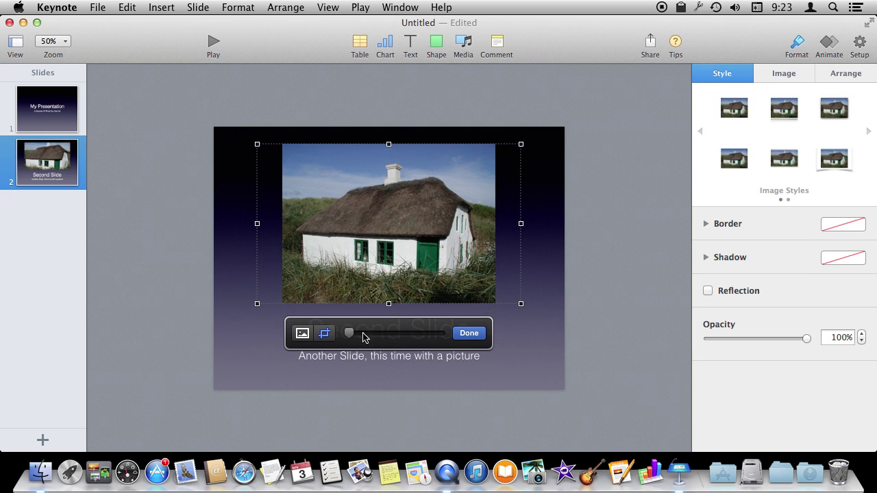
click(469, 333)
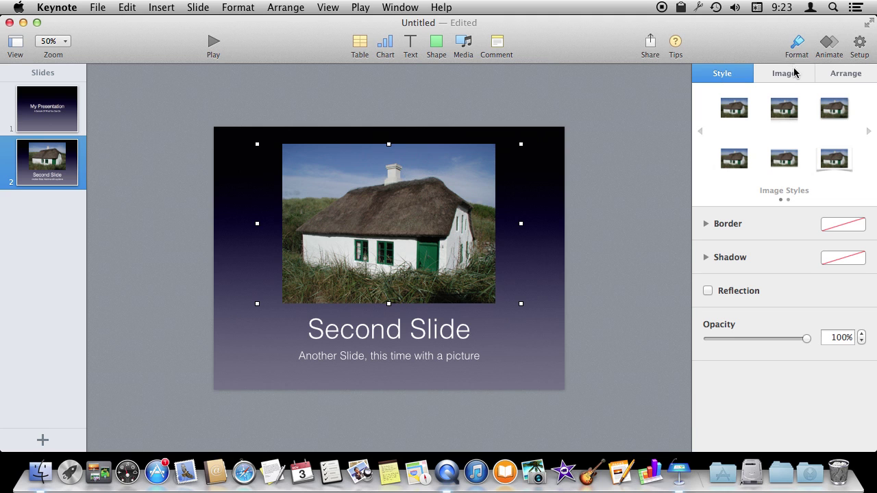
Try border presets and image styles, settling on the thin light-border style.
click(796, 46)
click(838, 224)
click(788, 267)
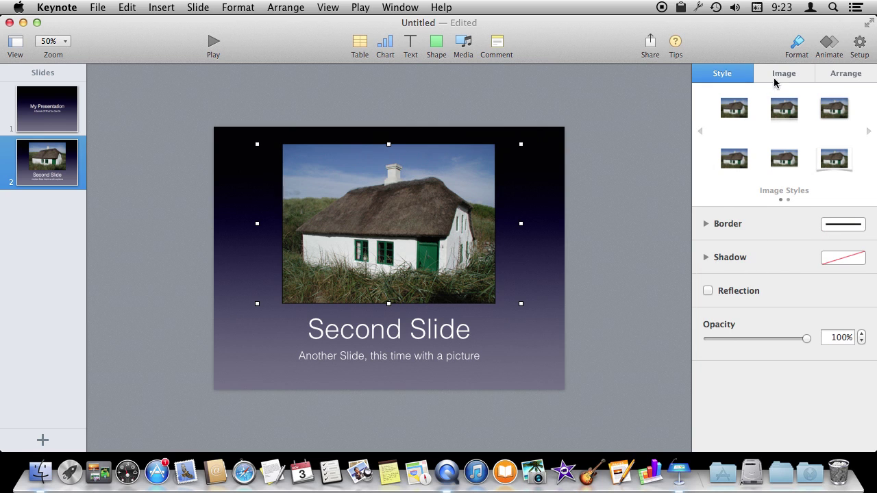
click(841, 162)
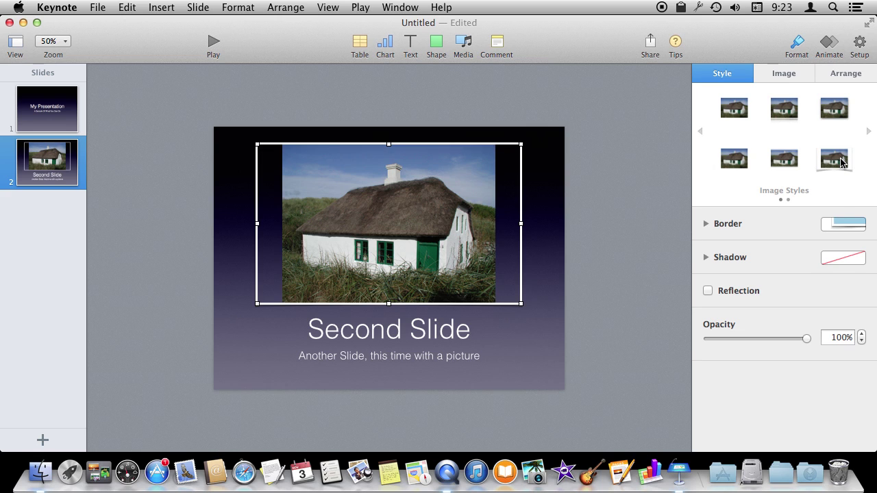
click(824, 115)
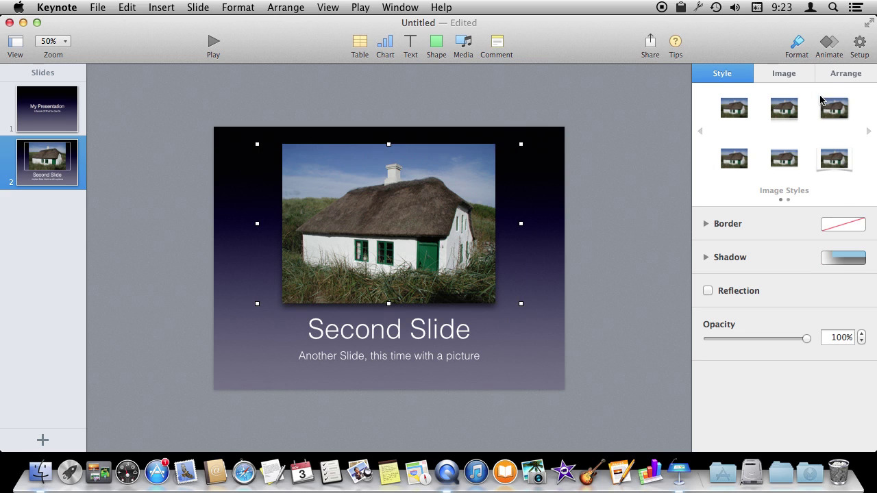
click(781, 111)
click(733, 163)
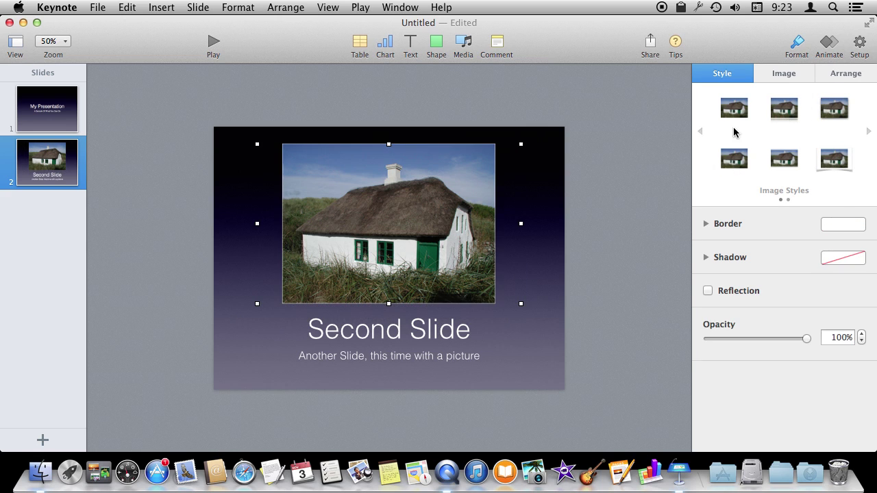
click(789, 79)
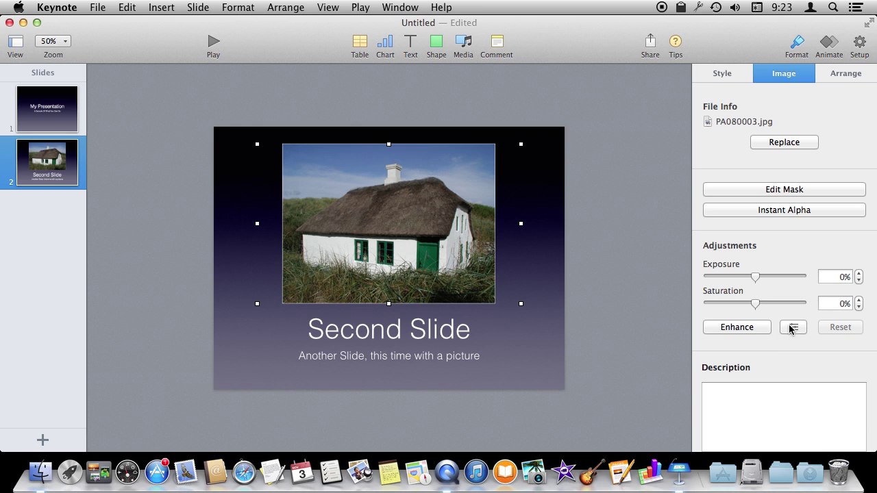
In Arrange settings, check the Align options, then lock and unlock the cottage photo.
click(840, 76)
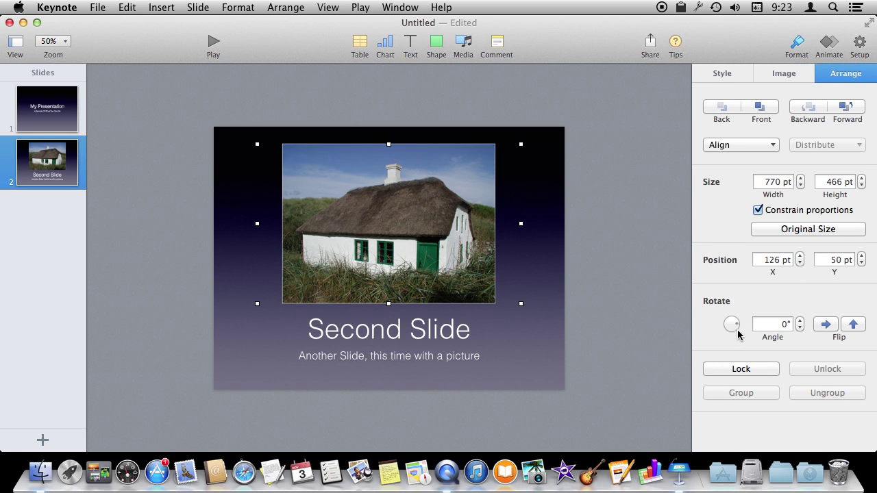
click(734, 144)
click(463, 257)
click(742, 368)
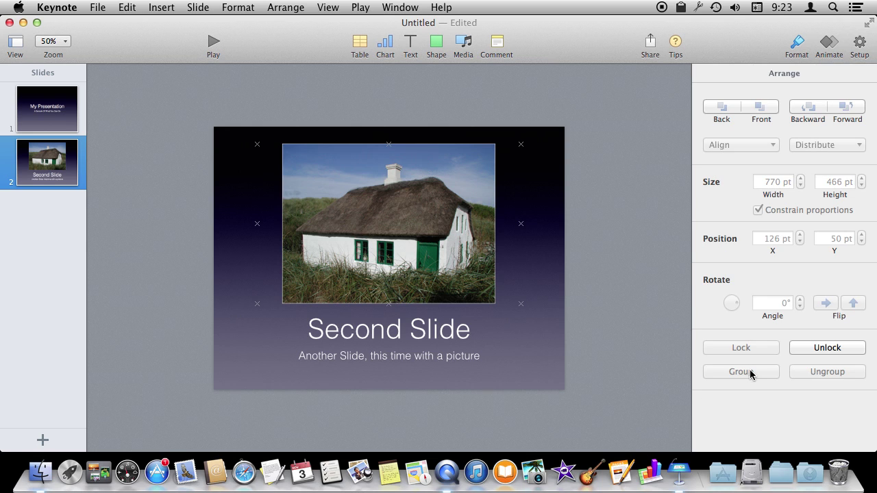
click(811, 348)
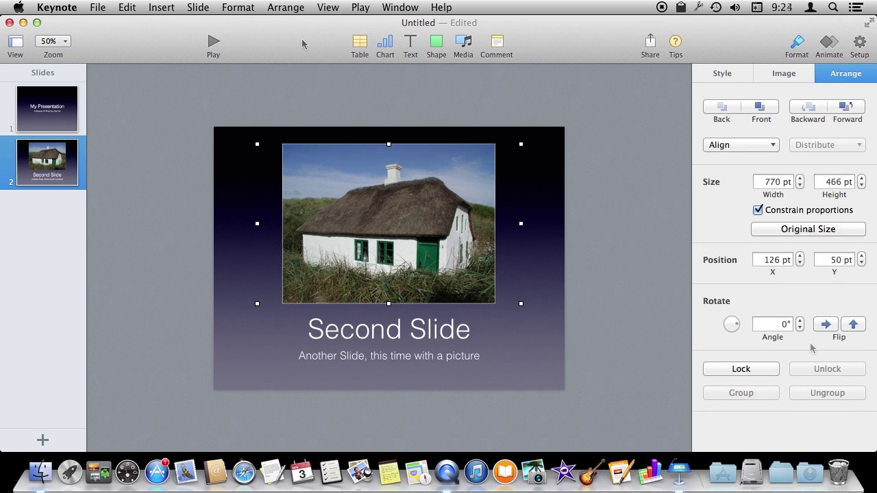
Add a blank third slide with a text box reading 'My Text'.
click(44, 439)
click(224, 404)
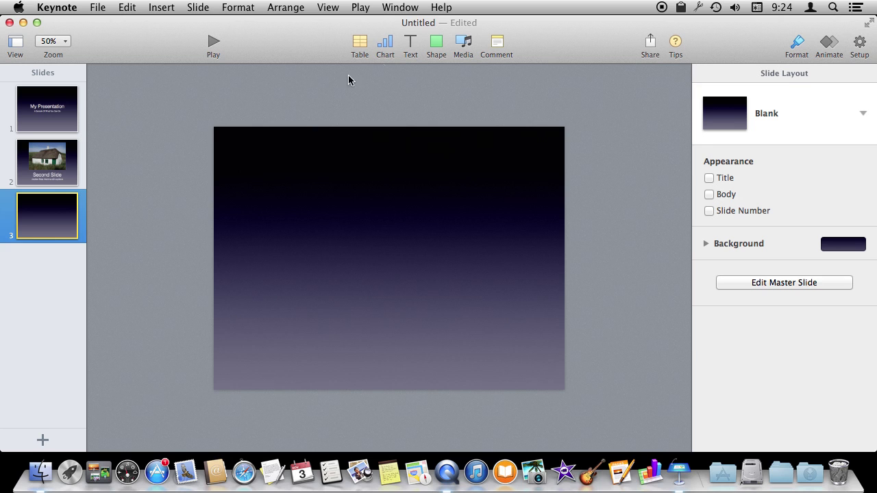
click(411, 44)
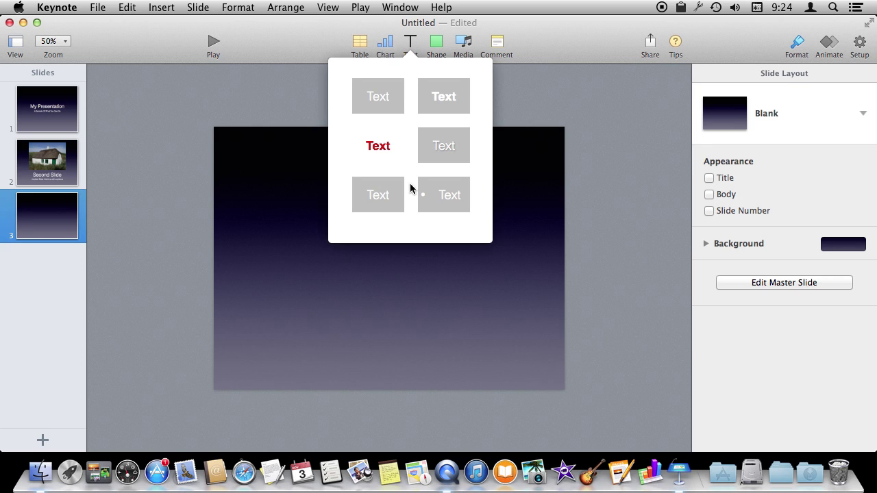
click(394, 97)
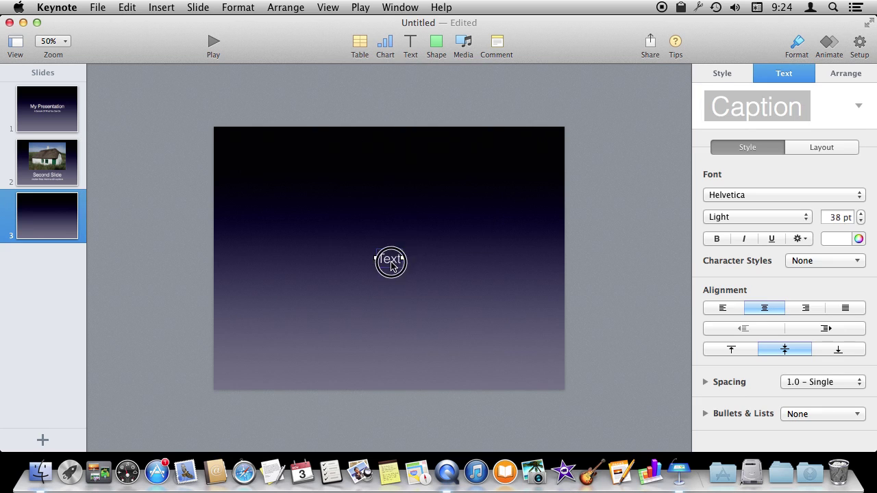
drag(392, 259, 311, 179)
double_click(312, 179)
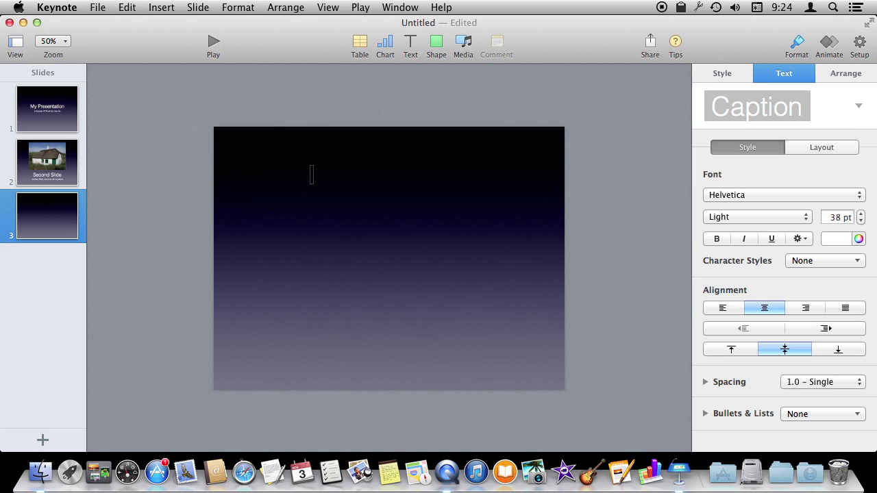
text(My Text)
click(391, 188)
Enlarge 'My Text' to 45 pt and move it near the top-left corner.
click(323, 178)
click(726, 74)
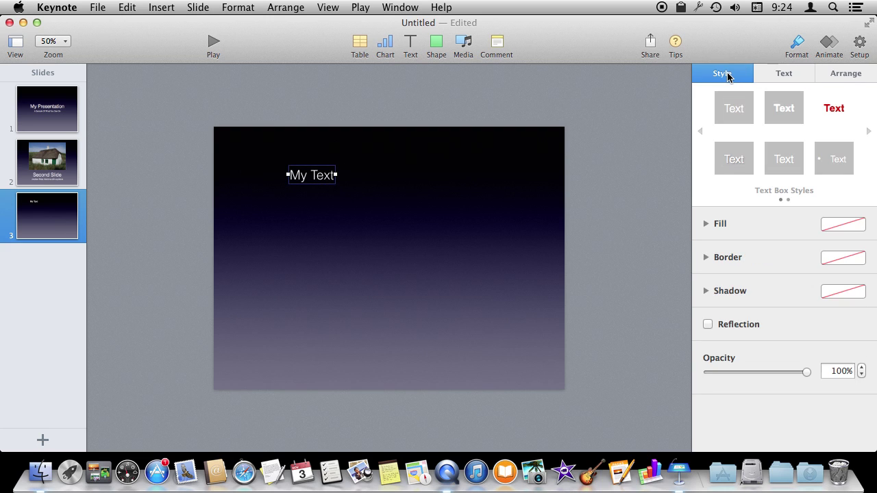
click(778, 73)
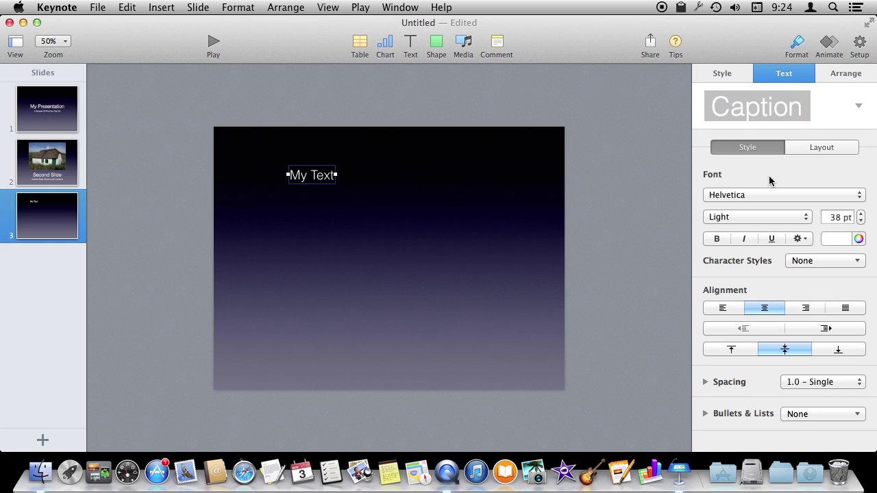
click(861, 214)
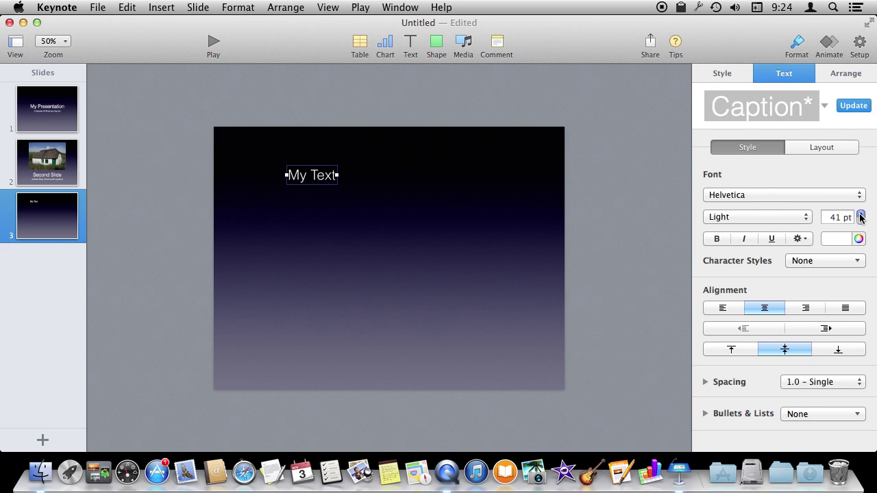
click(861, 214)
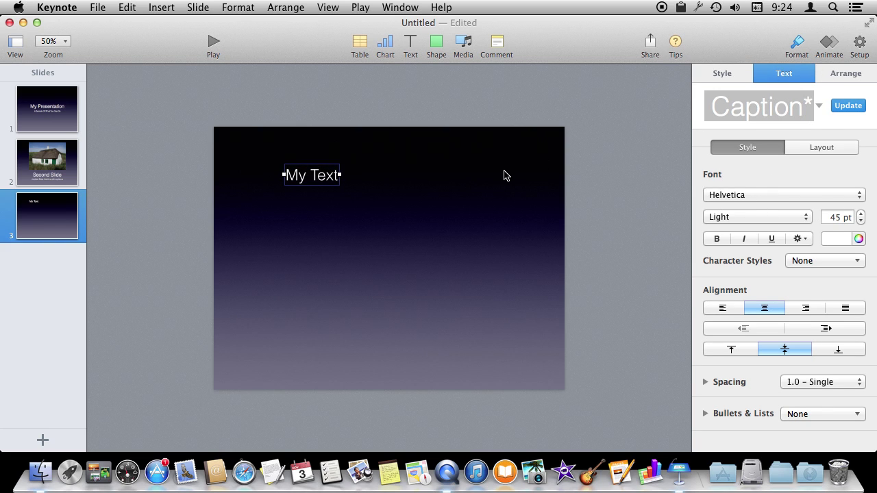
click(363, 202)
drag(319, 181, 266, 159)
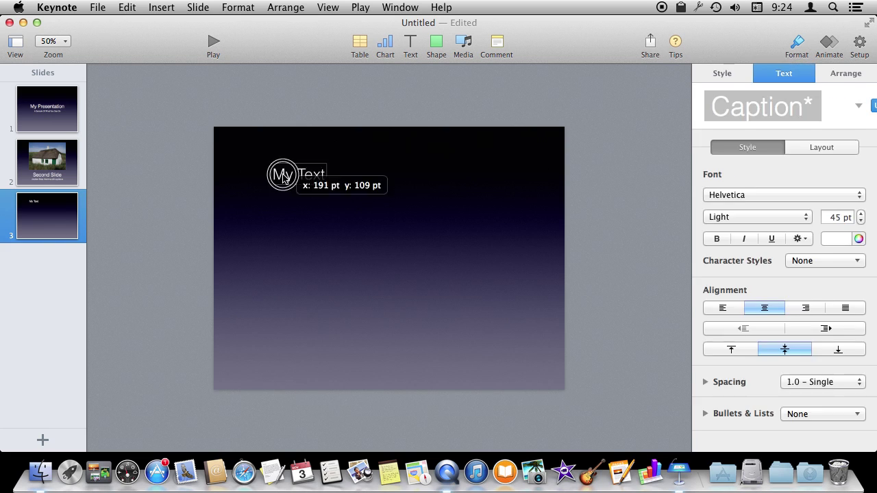
click(322, 122)
Add a star shape, make it green, and place it at the upper right.
click(429, 46)
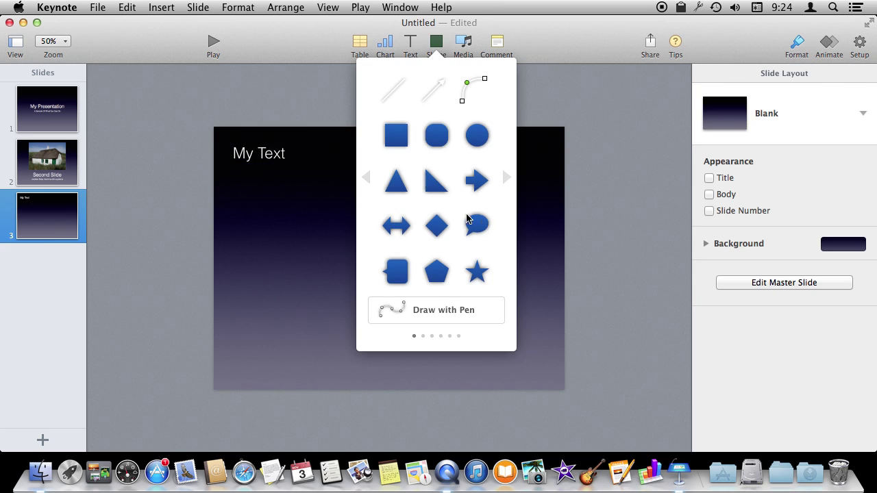
click(476, 268)
drag(391, 267, 442, 228)
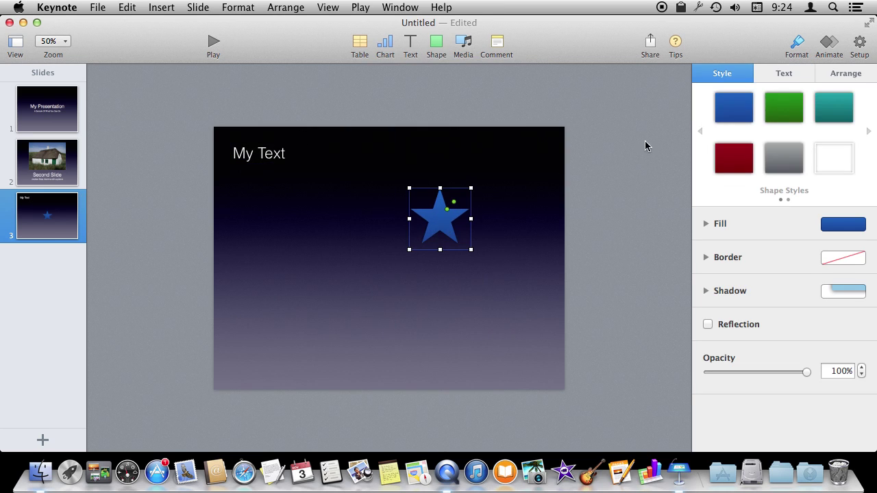
click(771, 109)
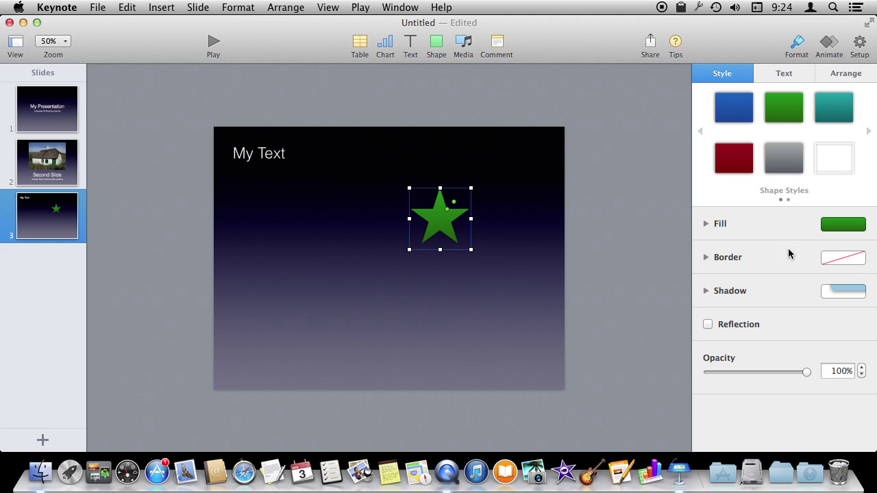
drag(450, 240, 524, 207)
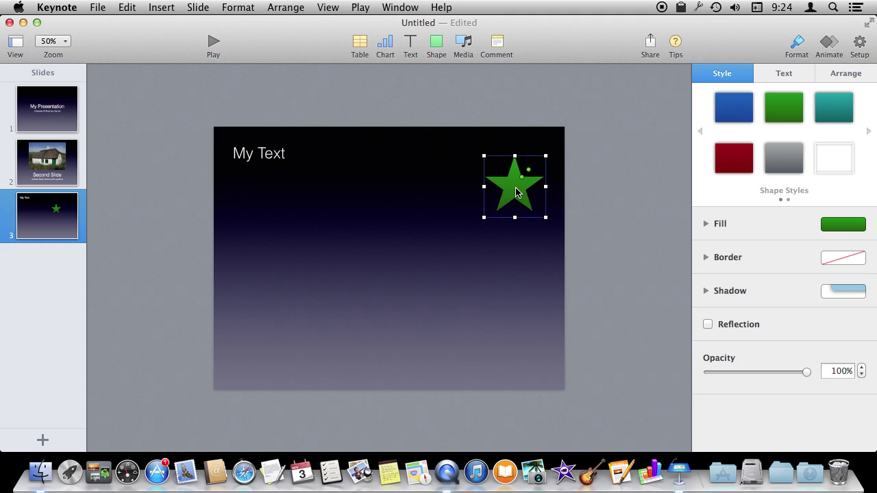
Insert the grazing elk photo, shrink it, and place it below 'My Text'.
click(463, 43)
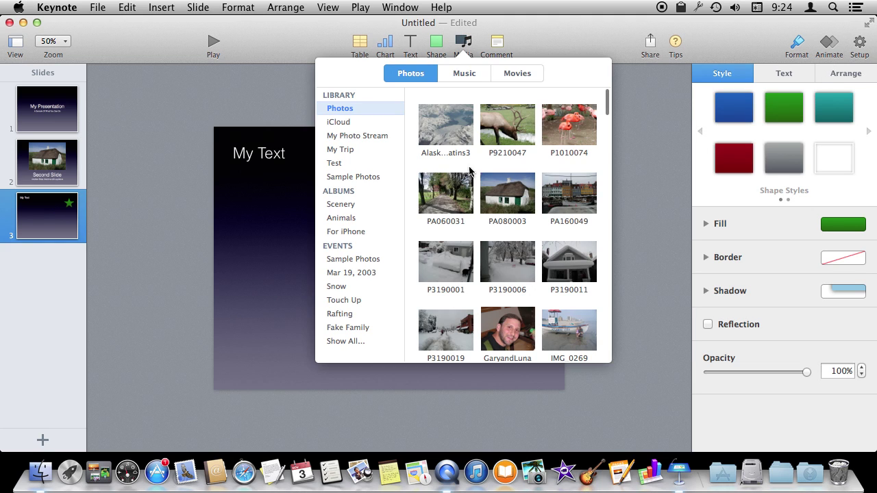
click(509, 130)
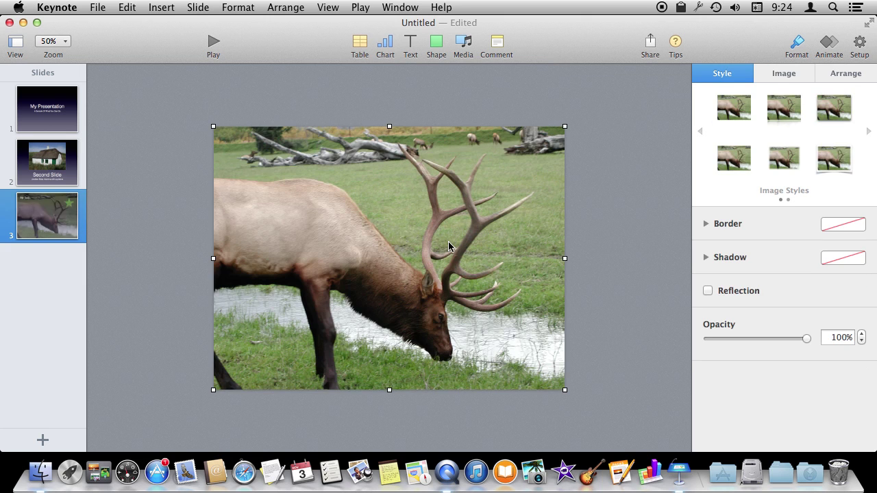
drag(564, 389, 349, 225)
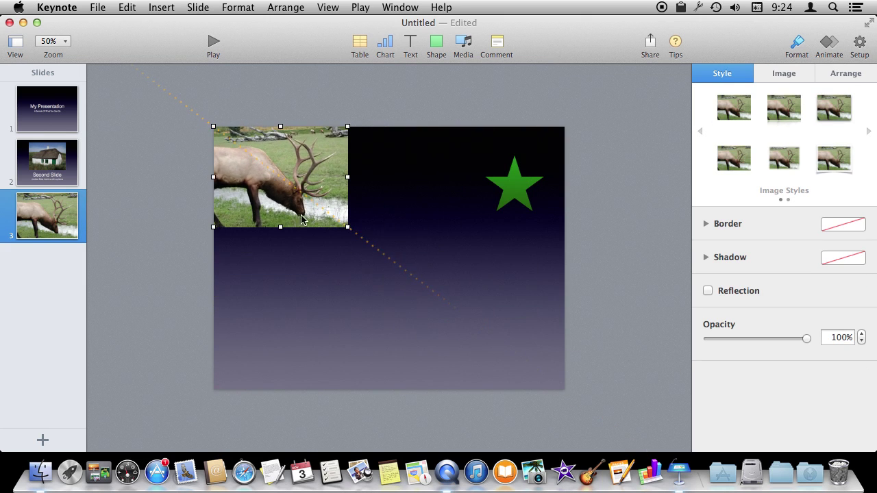
mouse_move(297, 209)
mouse_down()
mouse_move(334, 290)
mouse_move(334, 264)
mouse_up()
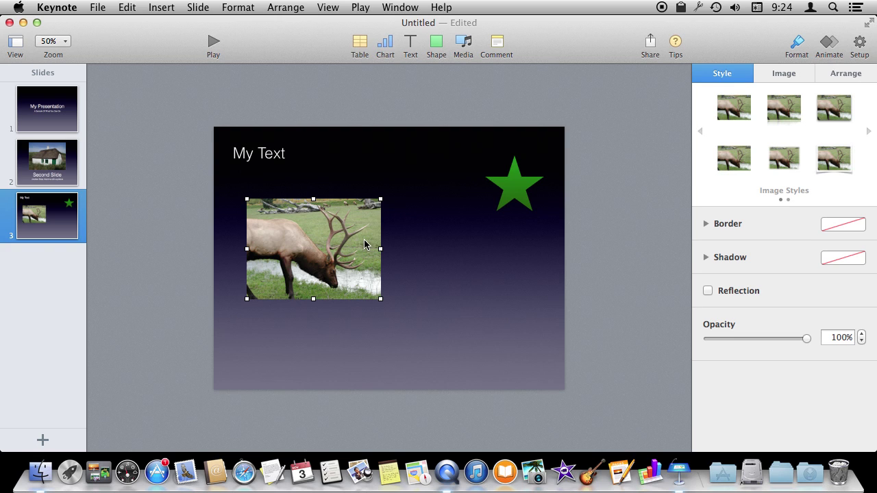
Add a straight line beside the elk photo.
click(435, 47)
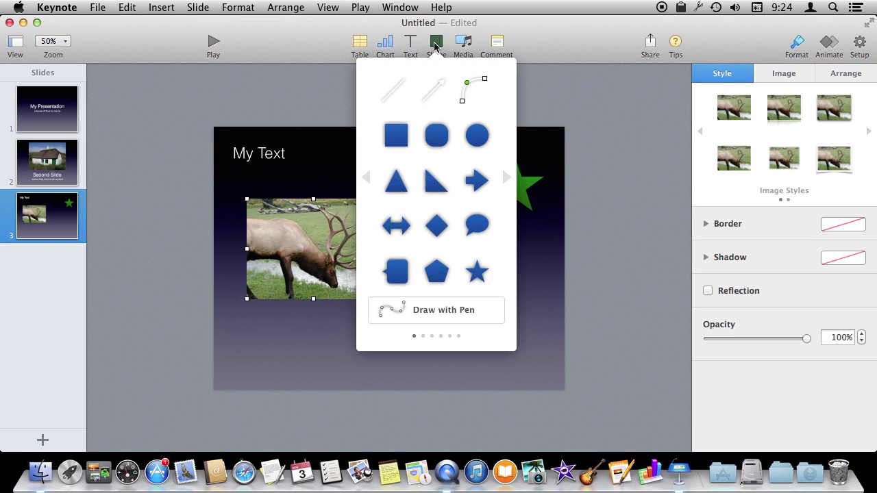
click(435, 89)
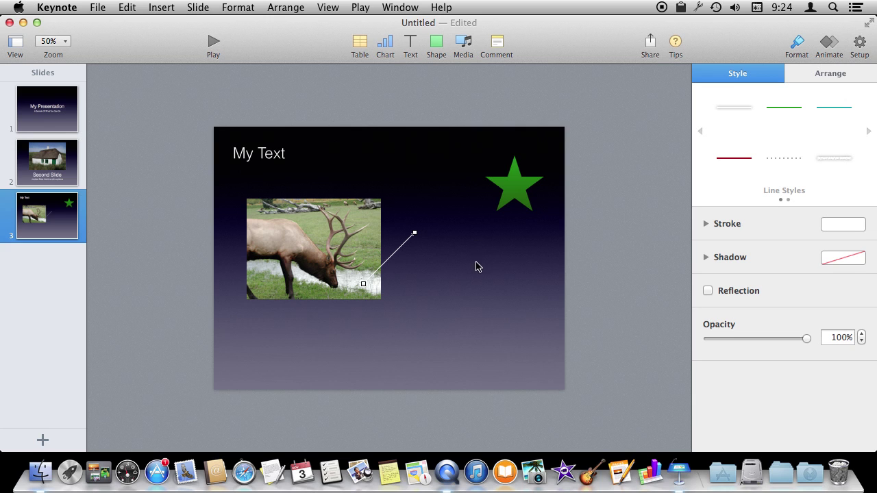
drag(383, 272, 465, 273)
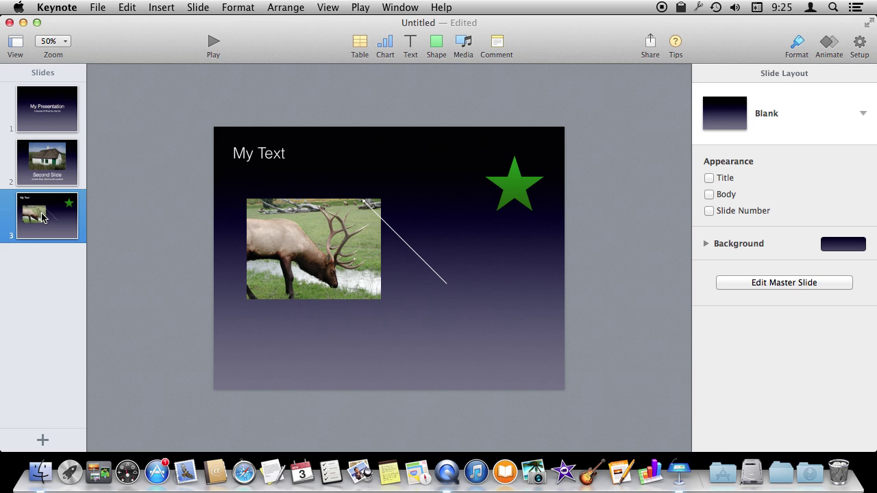
Nest the house slide under the title slide, collapse and expand the group, then un-nest it.
mouse_move(41, 214)
mouse_down()
mouse_move(41, 146)
mouse_move(43, 239)
mouse_up()
drag(39, 166, 55, 162)
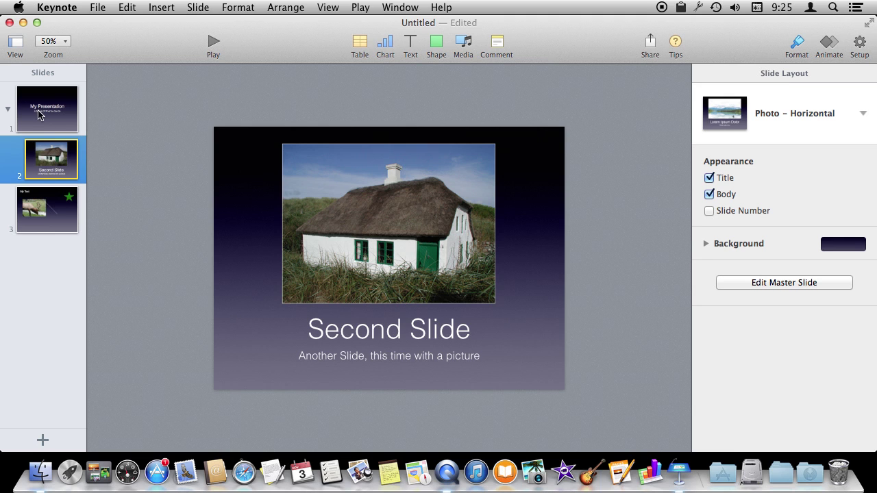
click(8, 109)
click(8, 108)
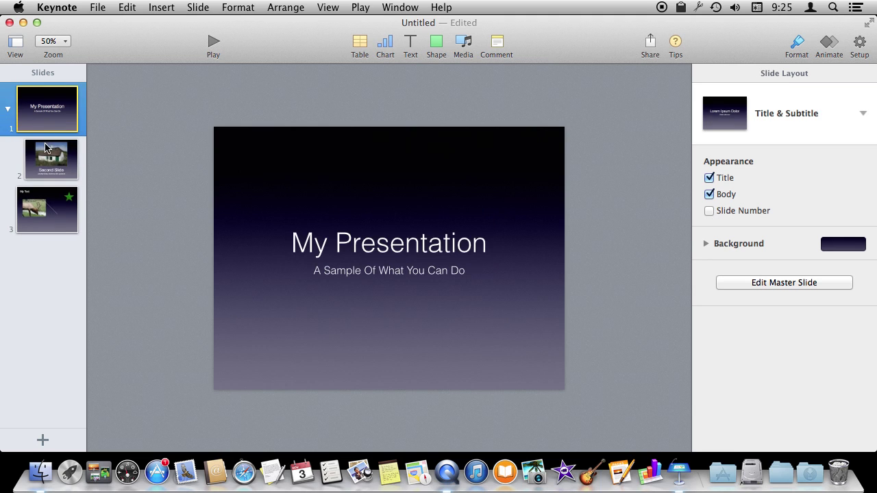
click(40, 162)
drag(40, 161, 38, 167)
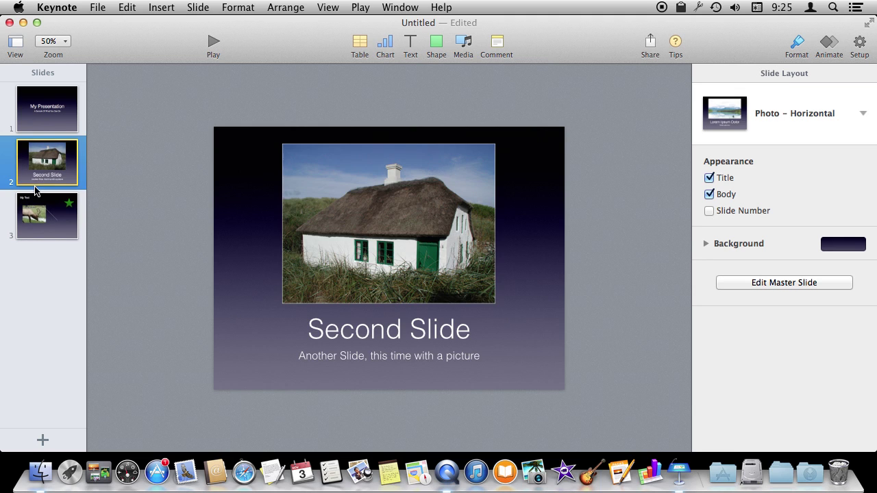
Try moving the title and house slides after the elk slide, keeping the original order, then show the house-photo slide.
click(39, 117)
shift+click(50, 164)
drag(50, 149, 50, 239)
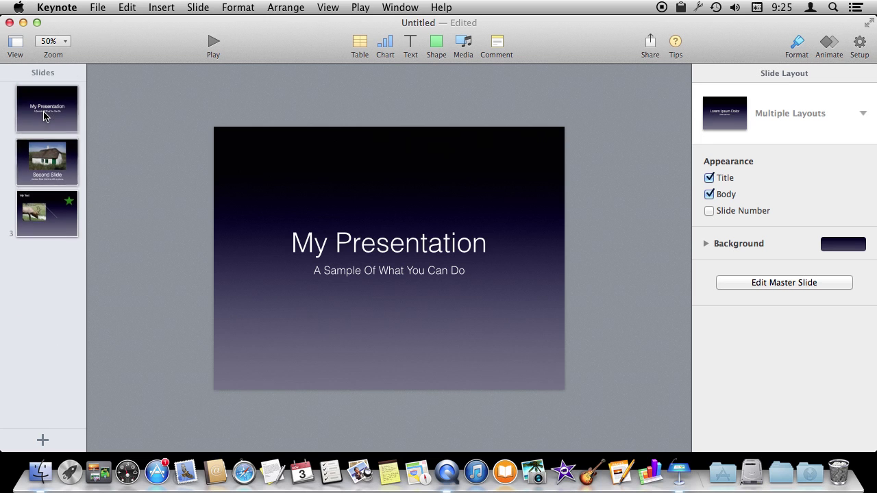
click(50, 237)
click(45, 178)
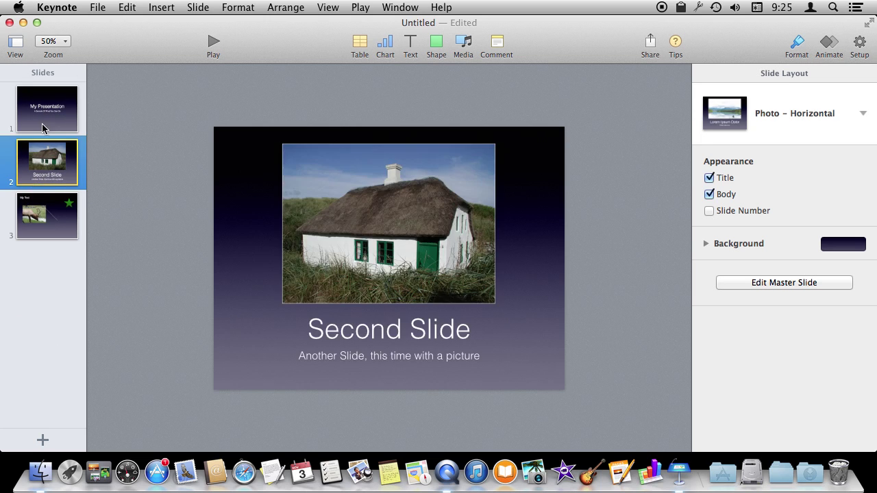
click(45, 127)
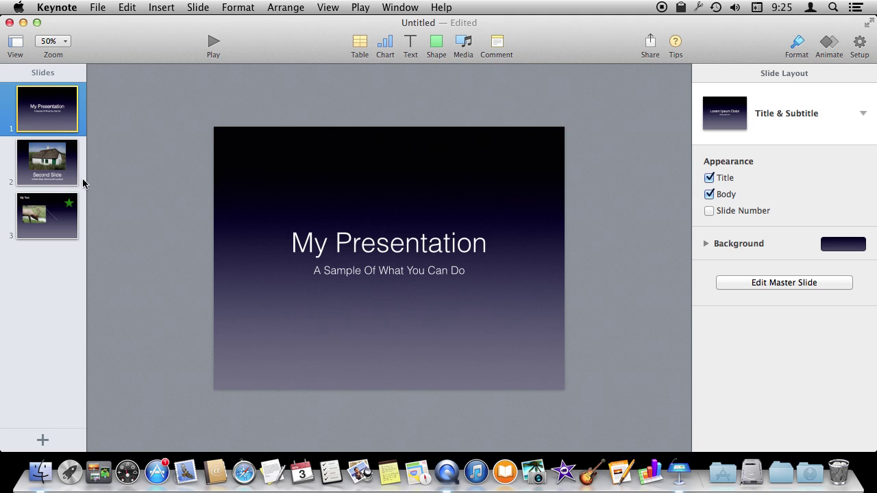
click(36, 166)
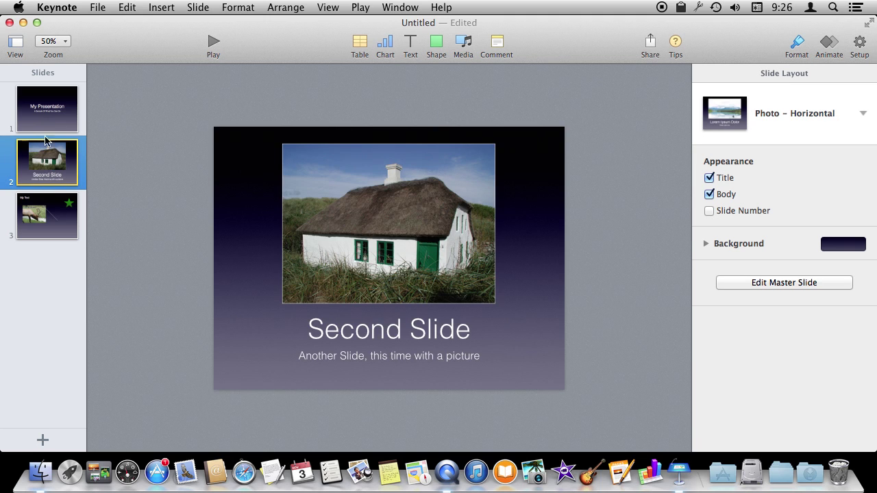
Mark the house-photo slide as skipped, then view the title and elk slides.
right_click(47, 167)
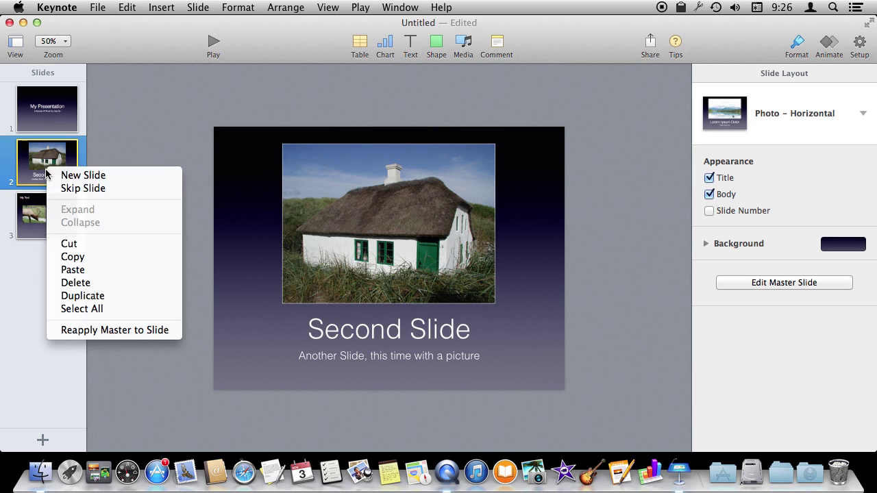
click(81, 189)
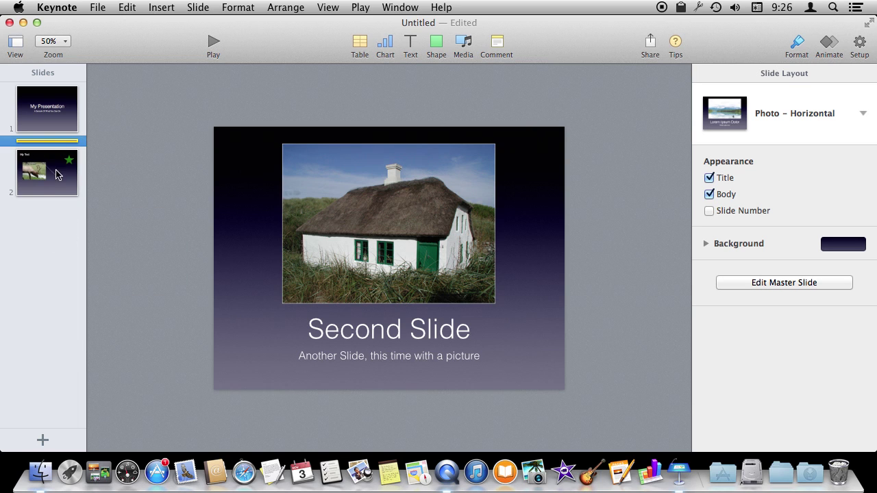
click(56, 128)
click(54, 171)
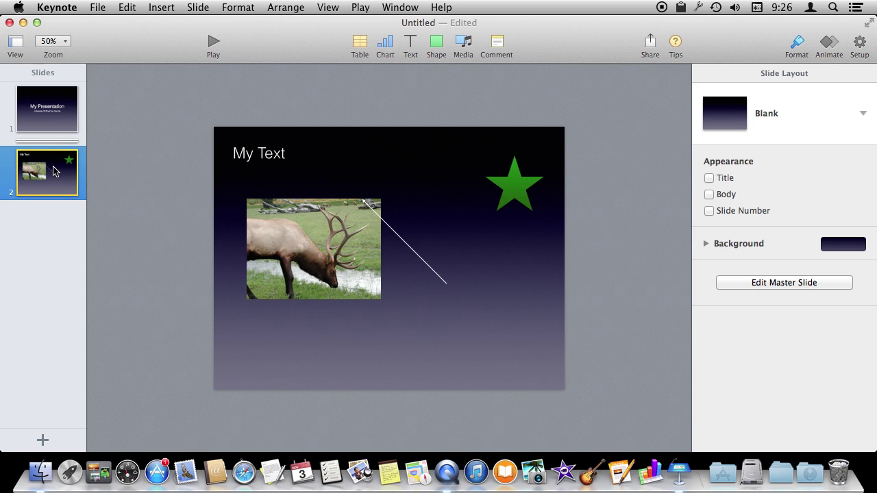
click(43, 115)
Un-skip the house-photo slide with Don't Skip Slide, then select the green star on the elk slide.
right_click(49, 141)
click(79, 161)
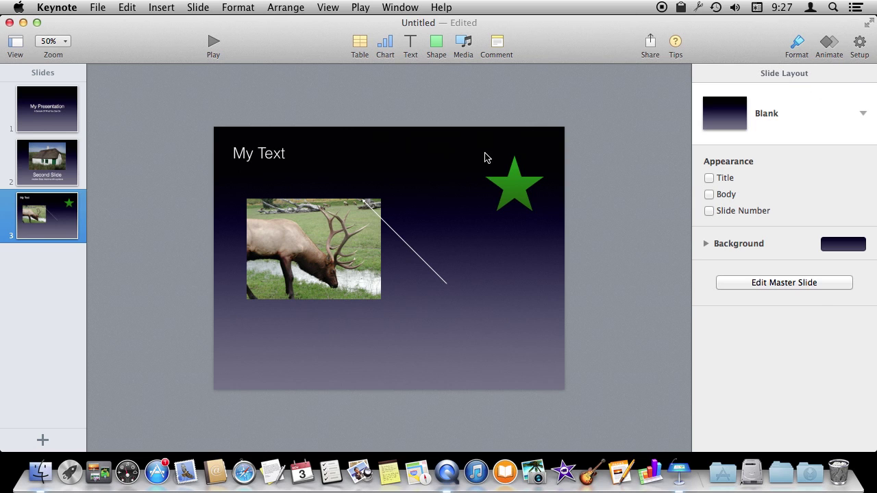
click(501, 184)
Deselect the star and review the elk slide's layout, keeping Blank and trying the title placeholder.
click(537, 124)
click(863, 113)
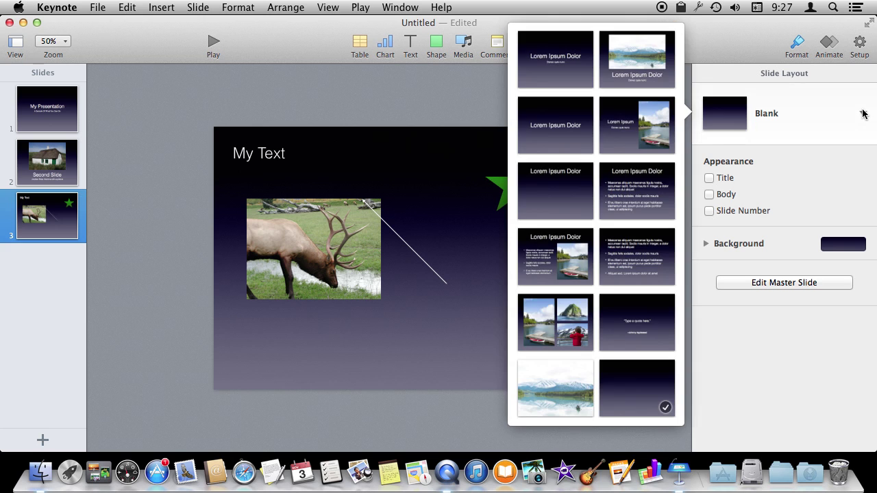
click(502, 99)
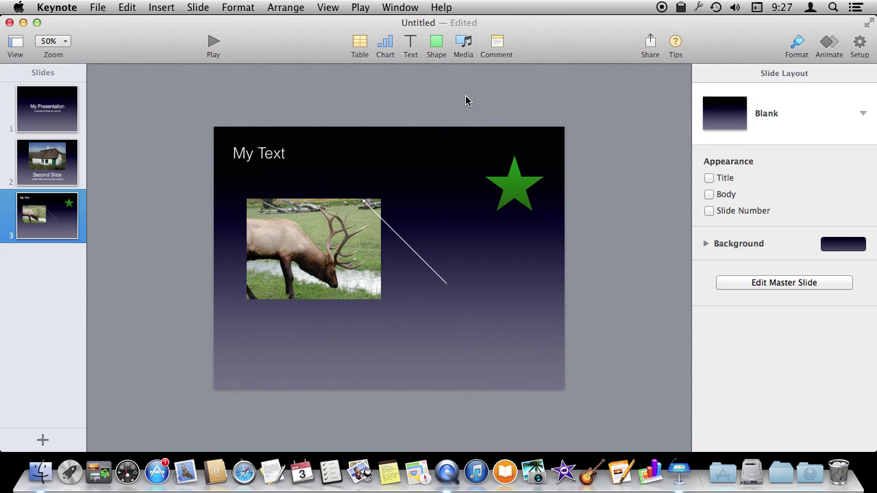
click(709, 178)
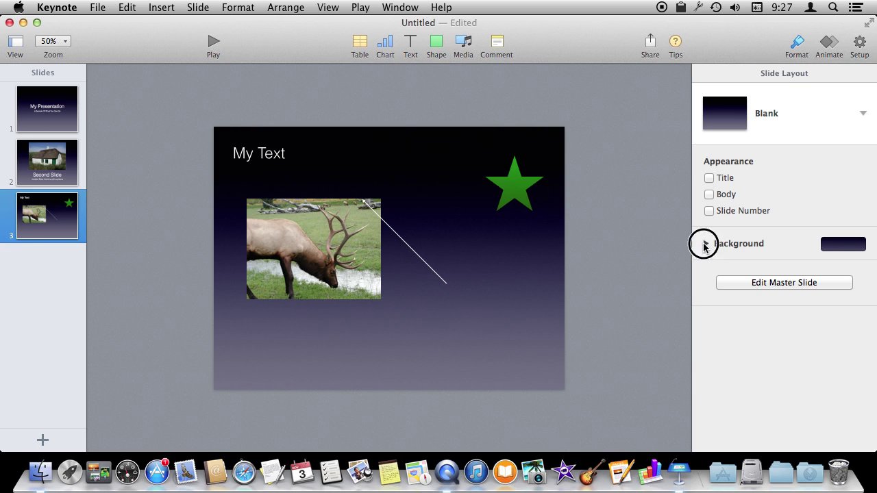
Set the slide Background to No Fill, try a solid colour fill, then return to No Fill.
click(705, 243)
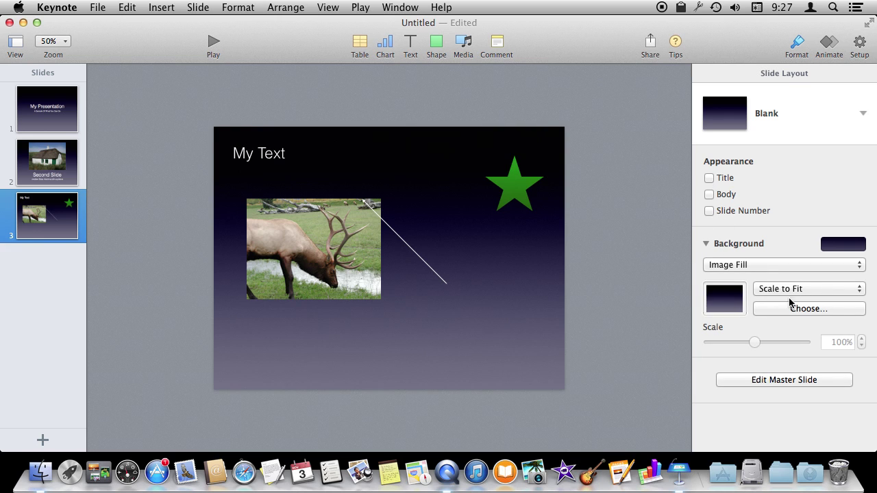
click(739, 268)
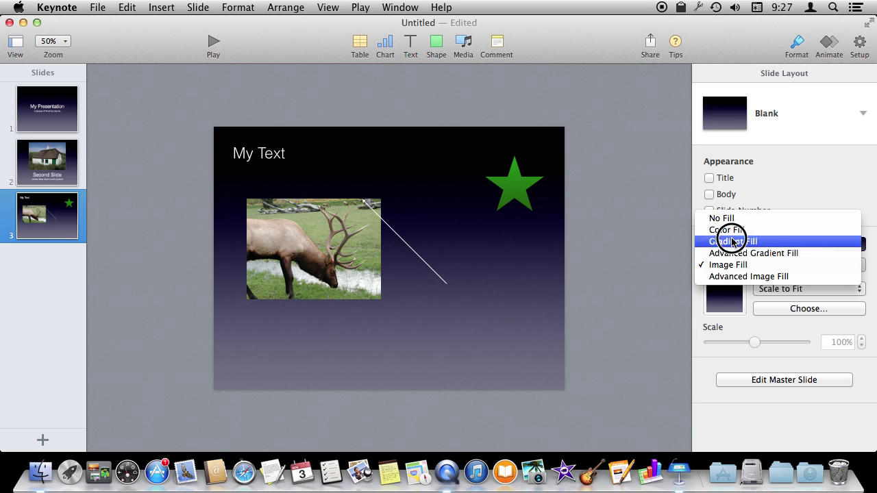
click(724, 219)
click(734, 266)
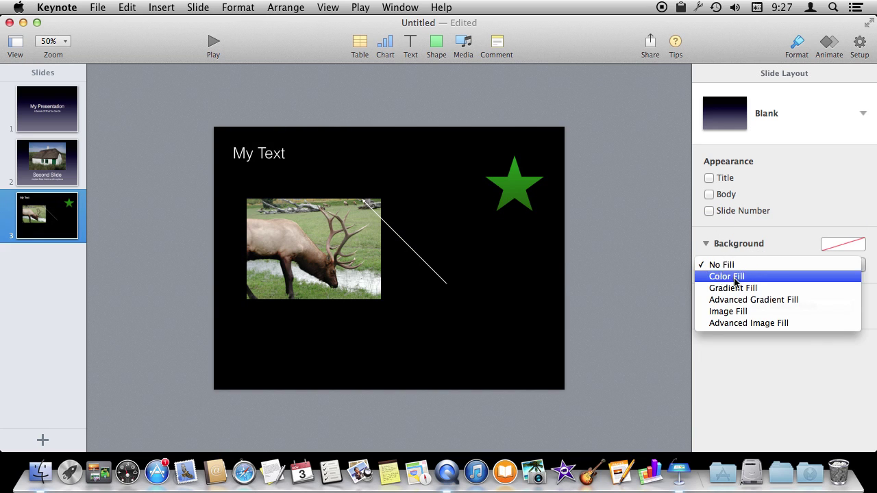
click(737, 277)
click(745, 271)
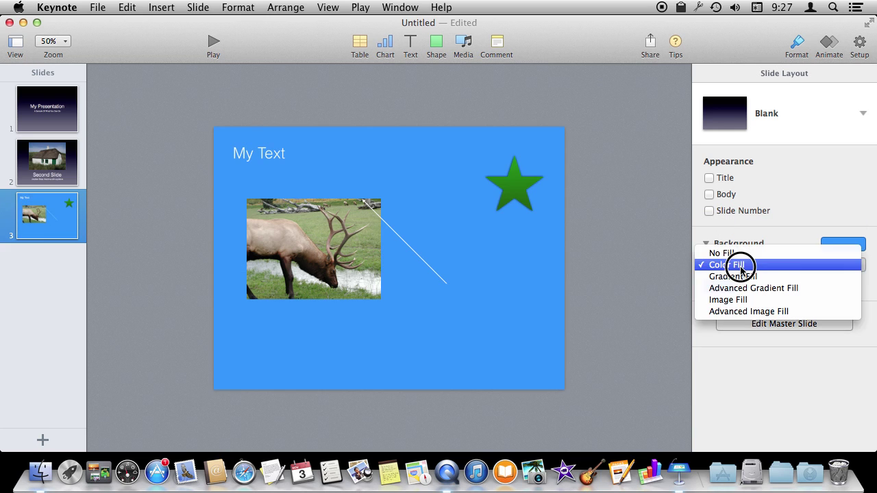
click(736, 253)
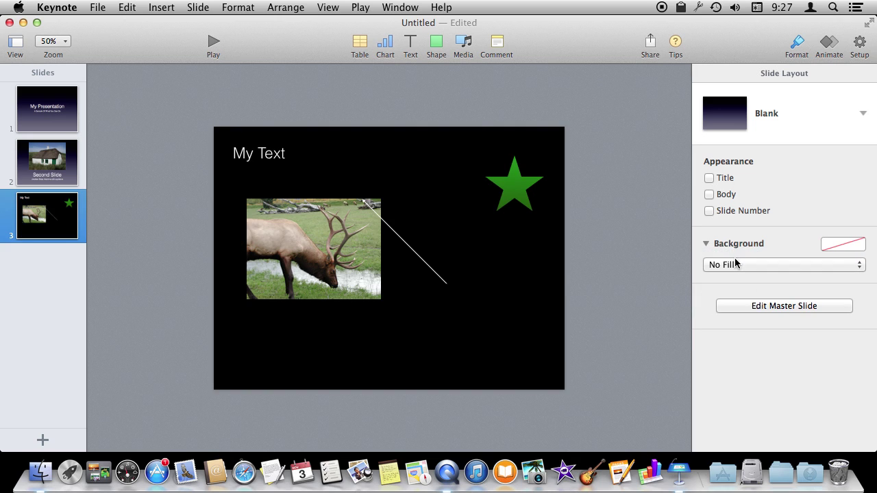